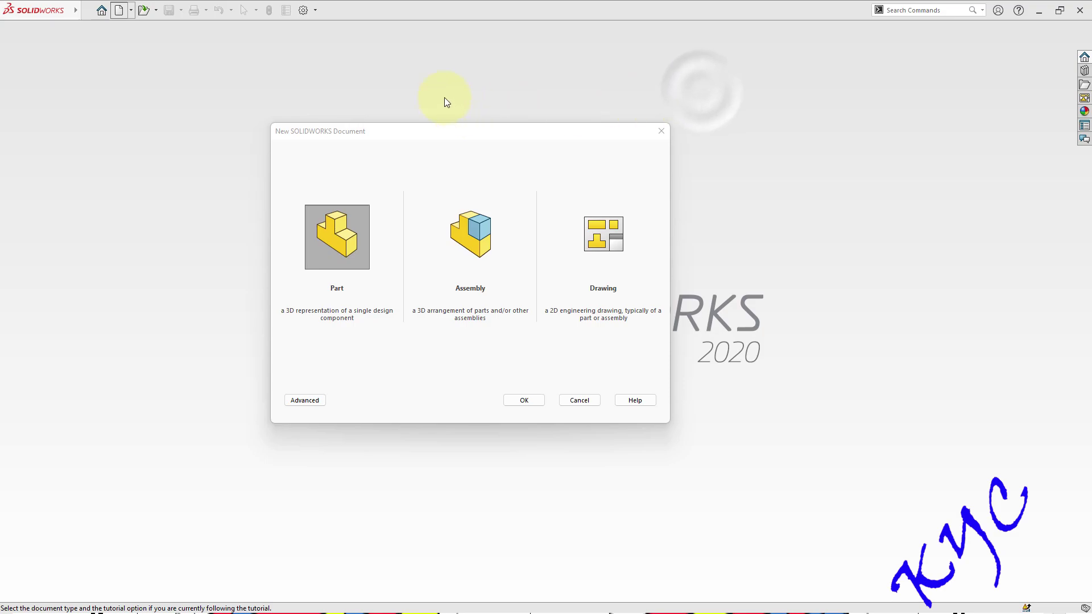
# Create the new part and start a sketch on the Front Plane
pyautogui.click(526, 405)
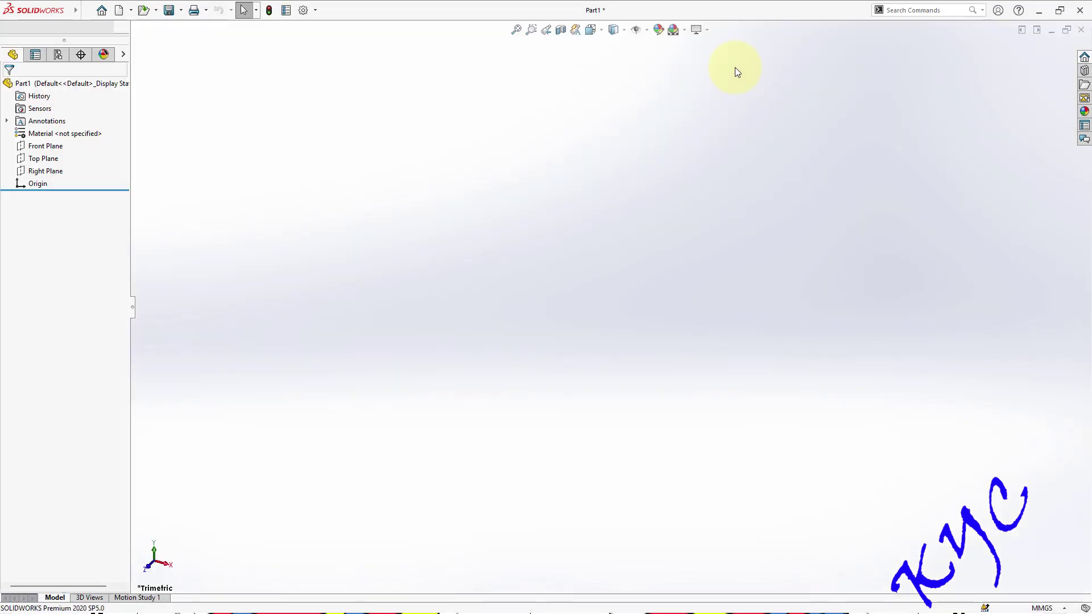
pyautogui.click(708, 91)
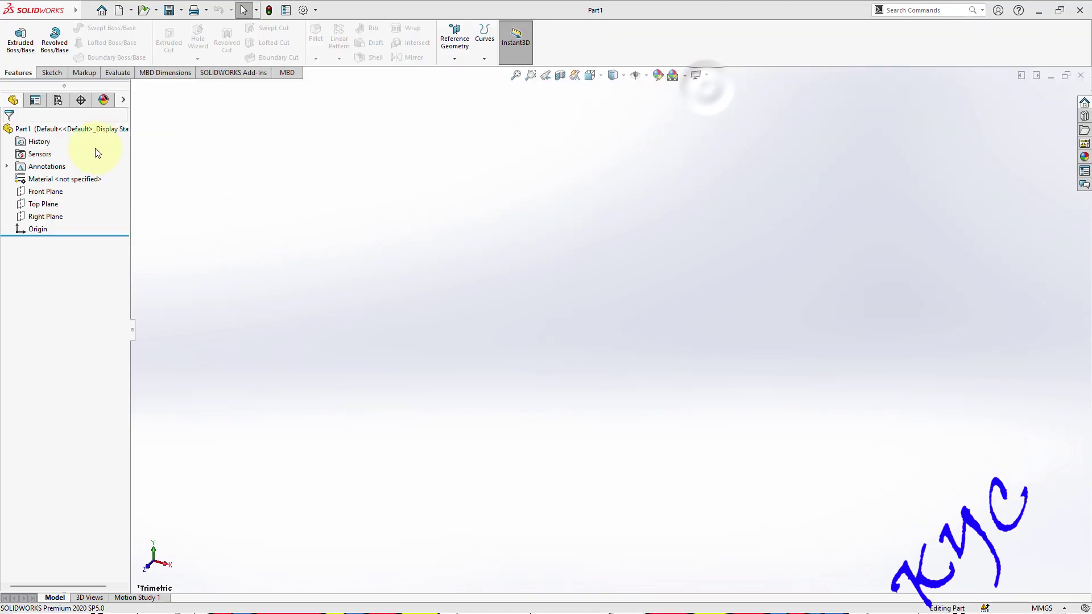
pyautogui.click(60, 196)
pyautogui.click(18, 48)
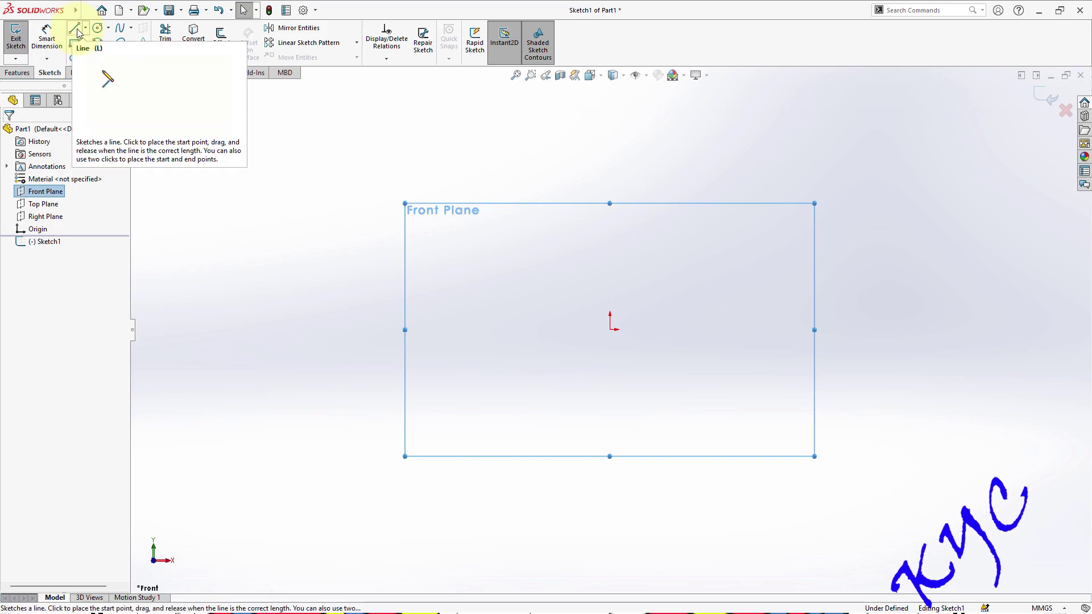
# Draw a closed five-line profile from the origin with a sloped upper-left edge
pyautogui.click(76, 31)
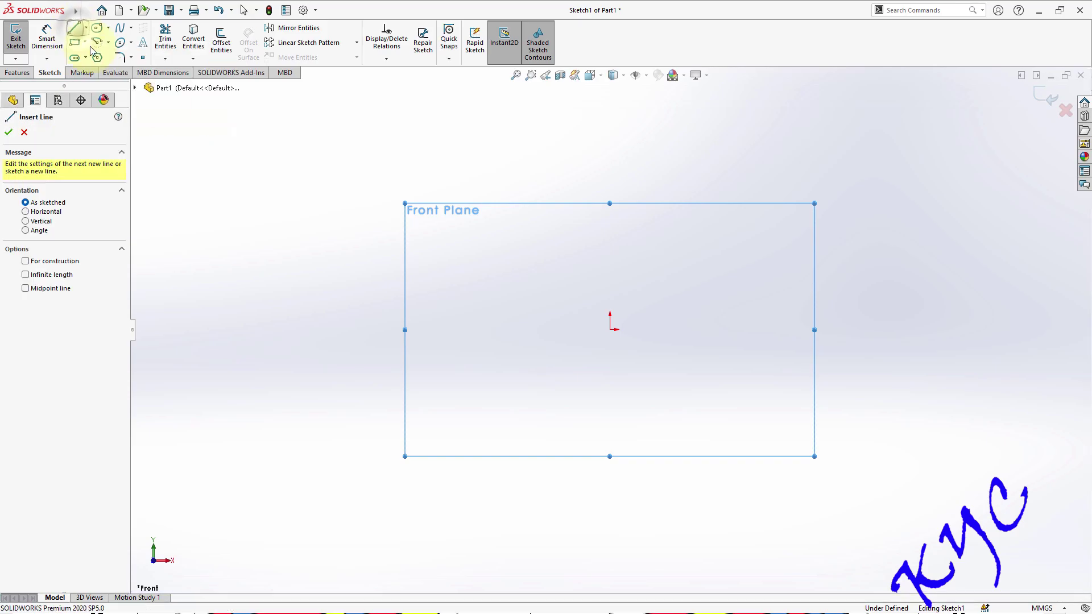
pyautogui.click(610, 329)
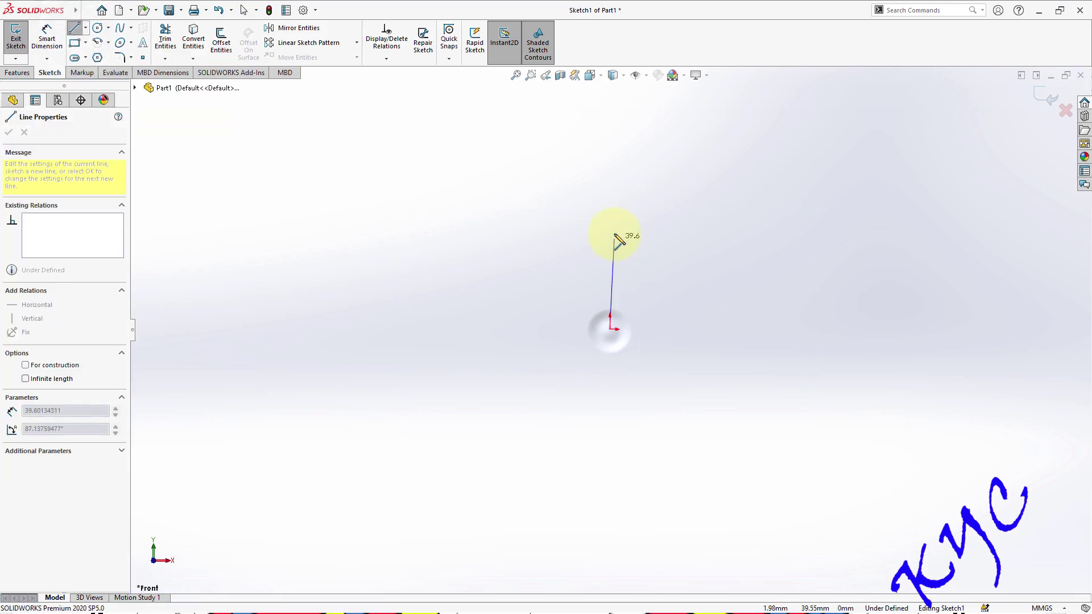
pyautogui.click(609, 185)
pyautogui.click(538, 184)
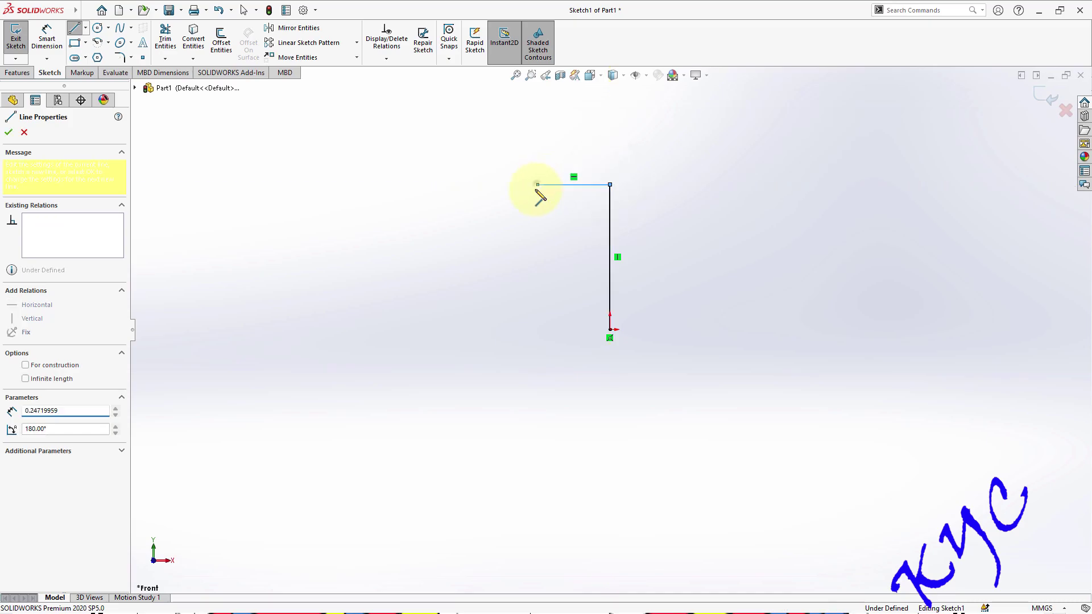
pyautogui.click(419, 281)
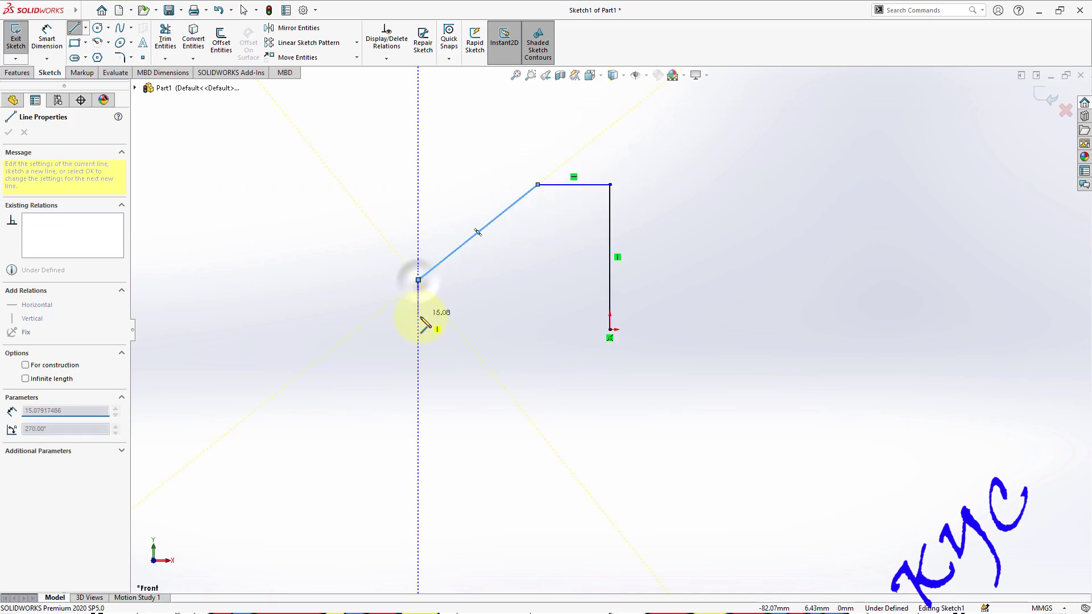
pyautogui.click(418, 329)
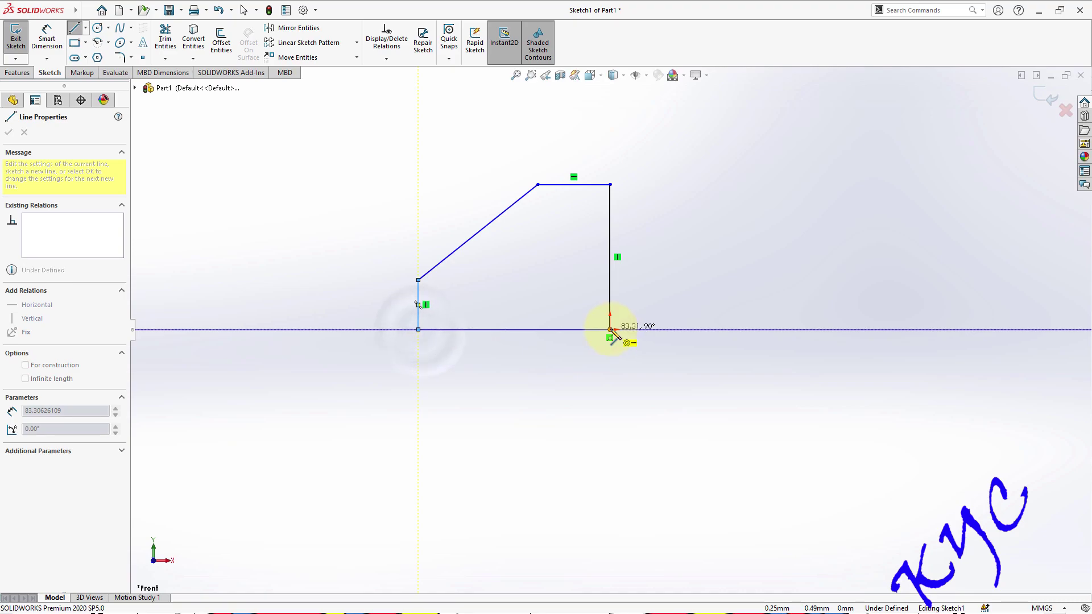
pyautogui.click(609, 330)
pyautogui.click(62, 45)
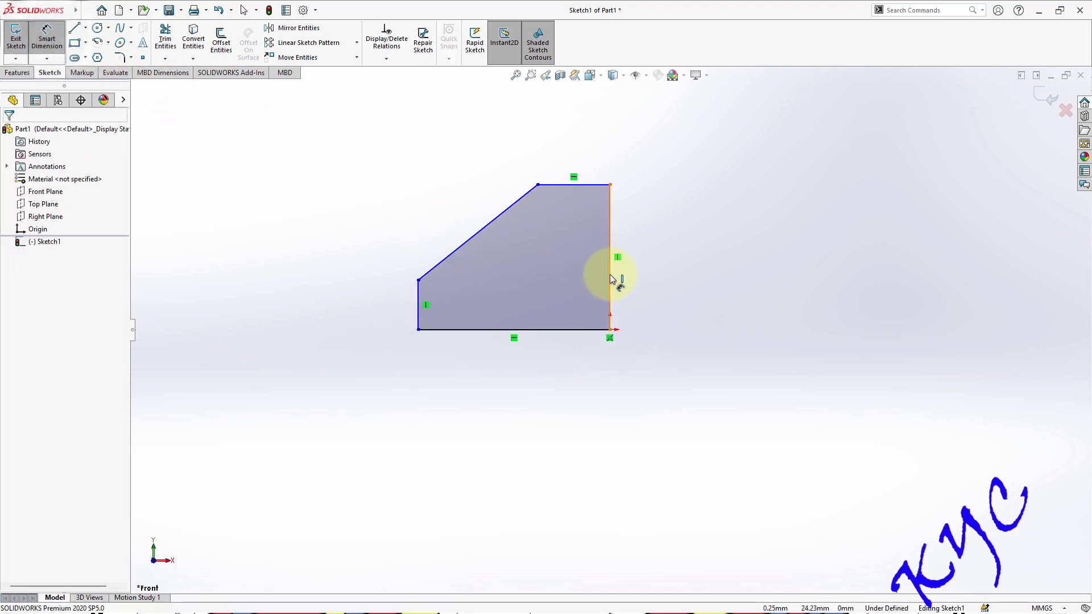
# Dimension the right vertical edge to 25 and the left vertical edge to 10
pyautogui.click(611, 275)
pyautogui.click(682, 262)
pyautogui.write('25')
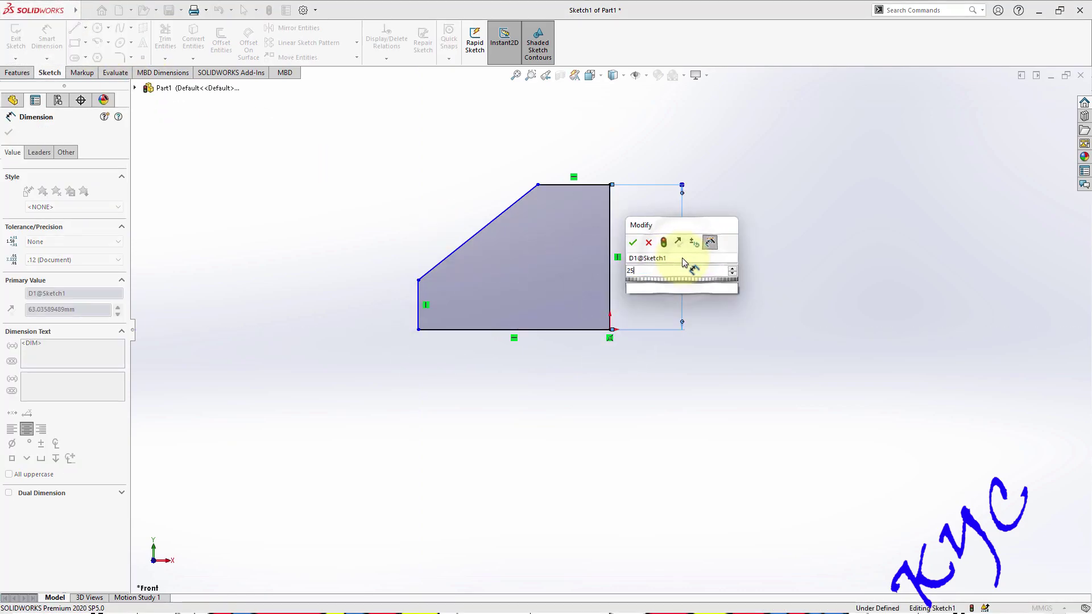
pyautogui.press('Return')
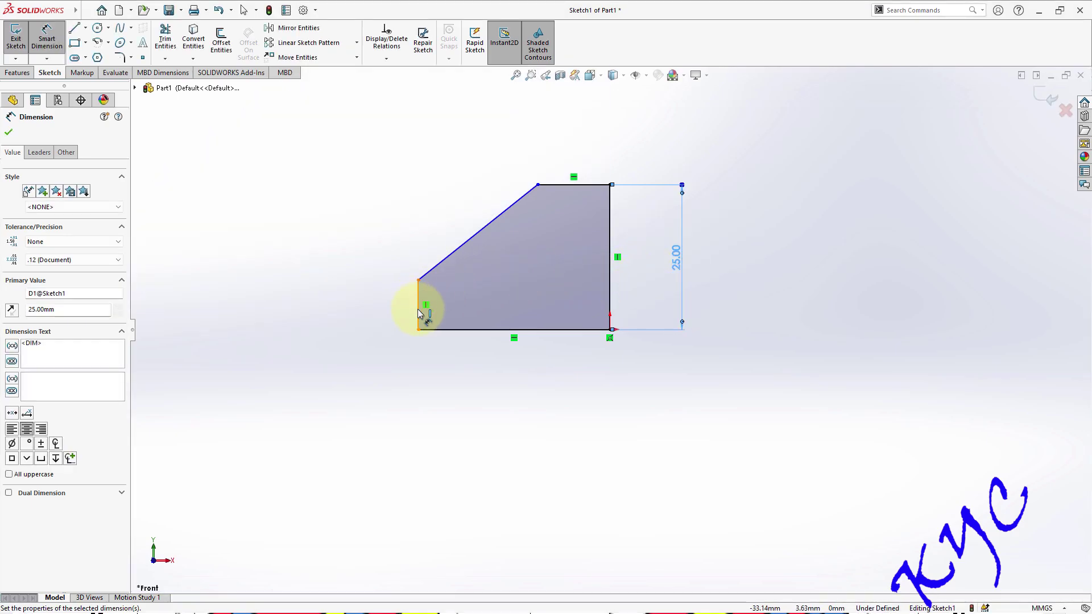
pyautogui.click(419, 305)
pyautogui.click(377, 311)
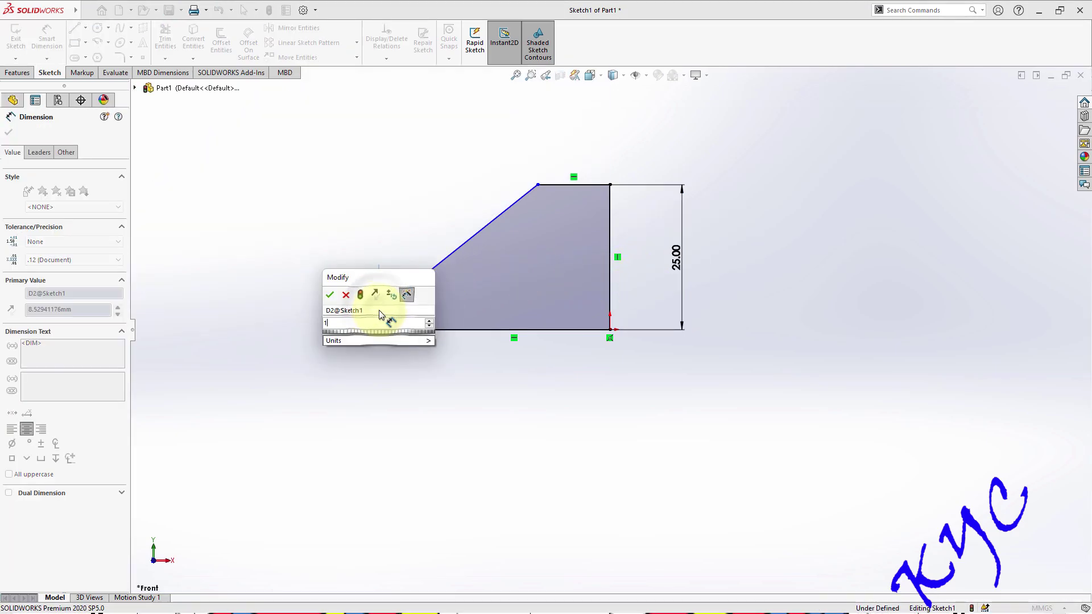
pyautogui.write('10')
pyautogui.press('Return')
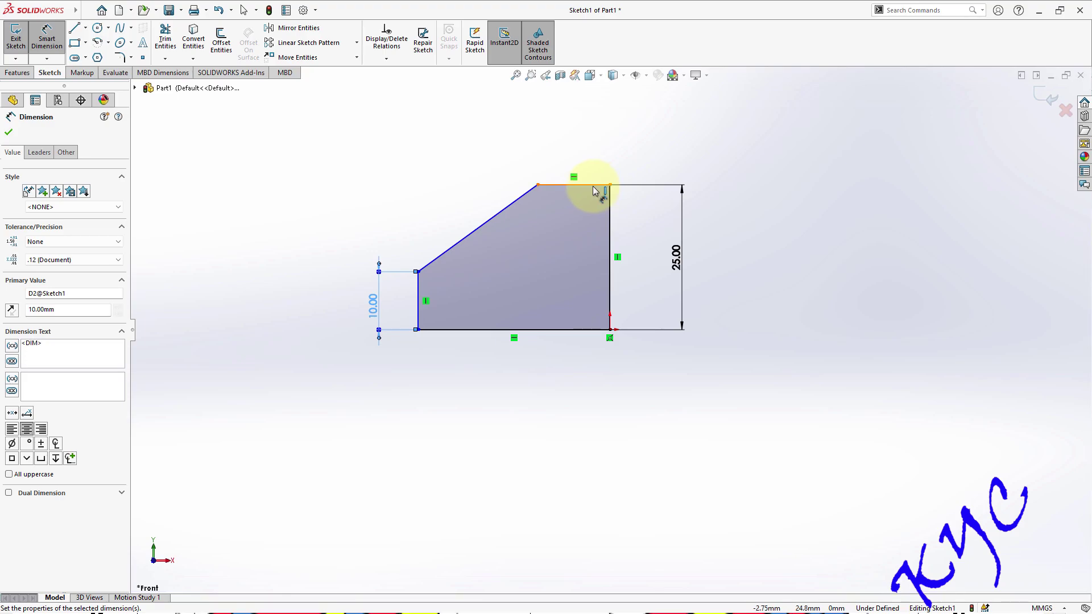
# Dimension the top edge to 10 and the bottom edge to 35, fully defining the sketch
pyautogui.click(596, 186)
pyautogui.click(586, 161)
pyautogui.write('10')
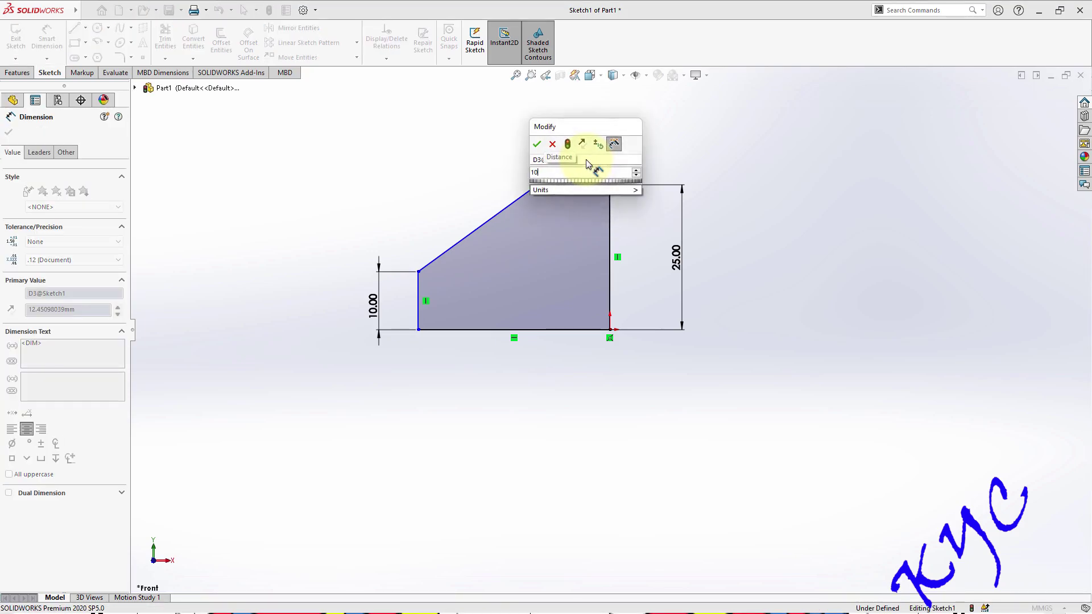
pyautogui.press('Return')
pyautogui.click(519, 330)
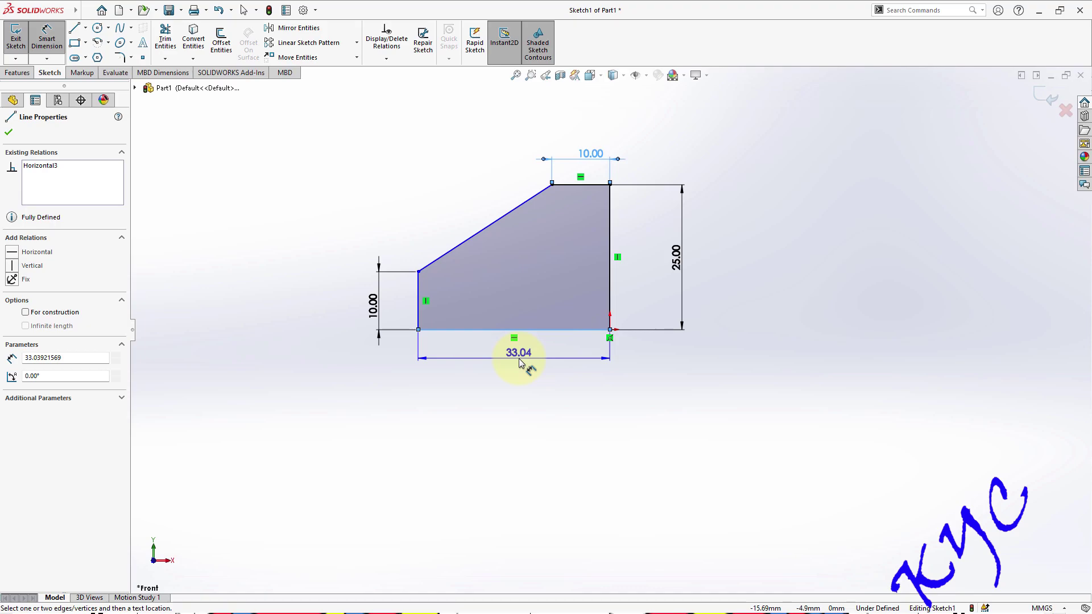
pyautogui.click(520, 362)
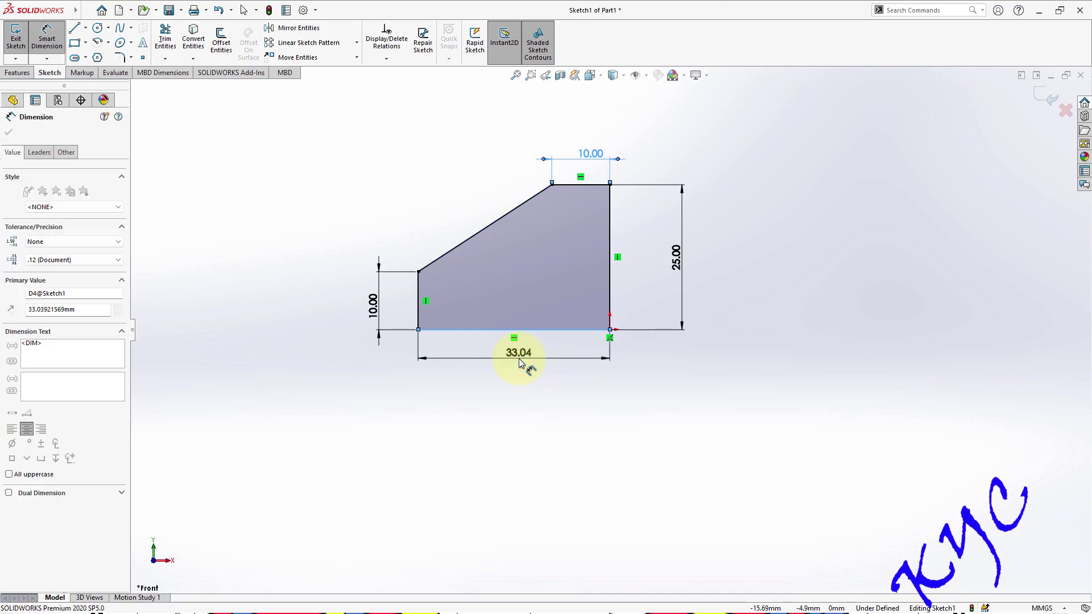
pyautogui.write('35')
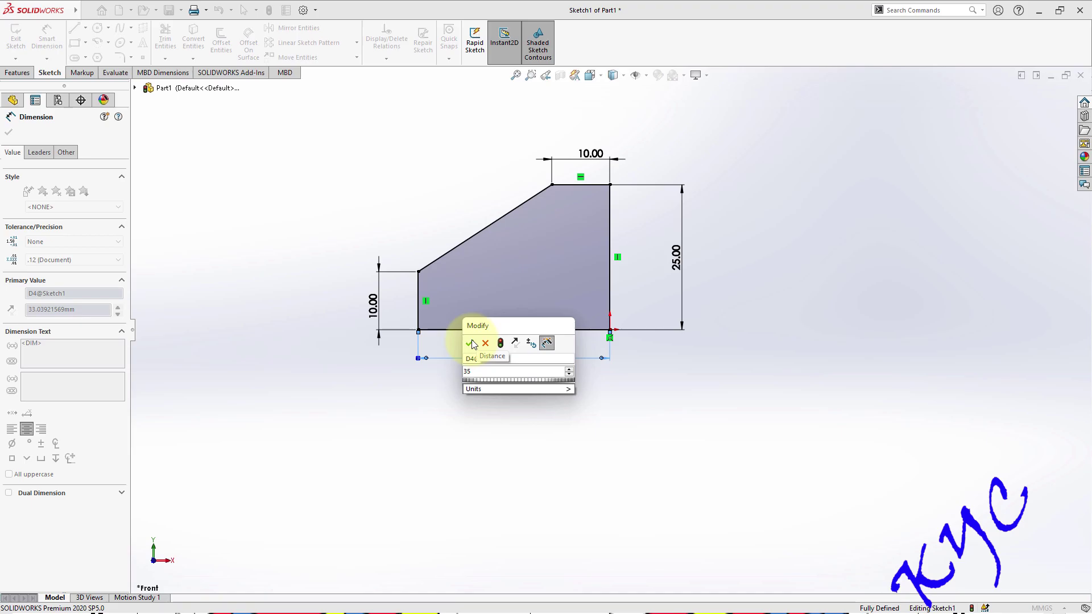
pyautogui.click(472, 344)
pyautogui.click(819, 273)
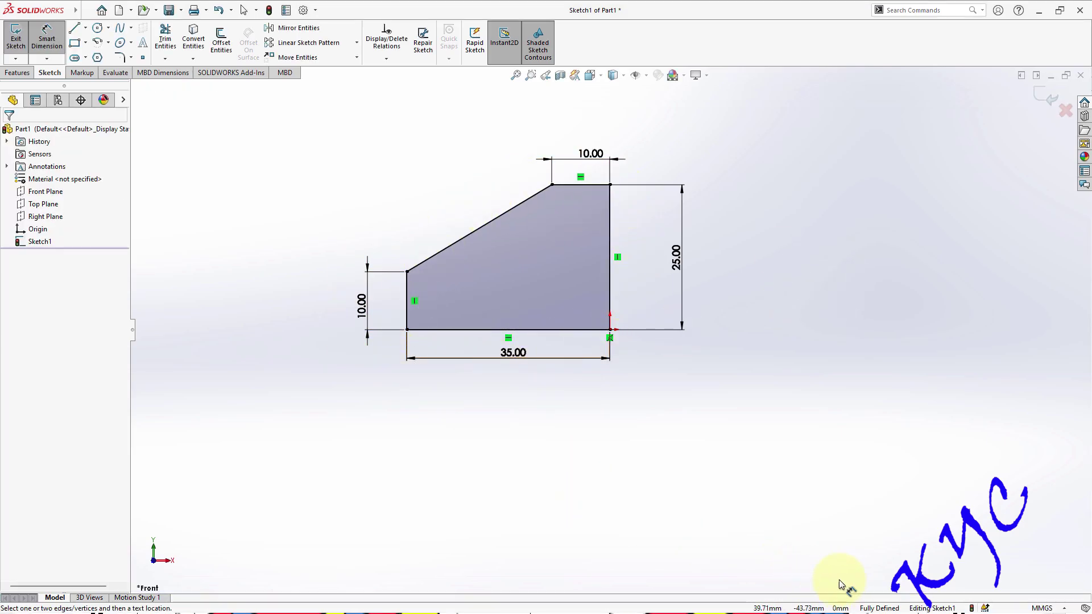
pyautogui.keyDown('ctrl'); pyautogui.moveTo(555, 251); pyautogui.dragTo(563, 294, button='middle'); pyautogui.keyUp('ctrl')
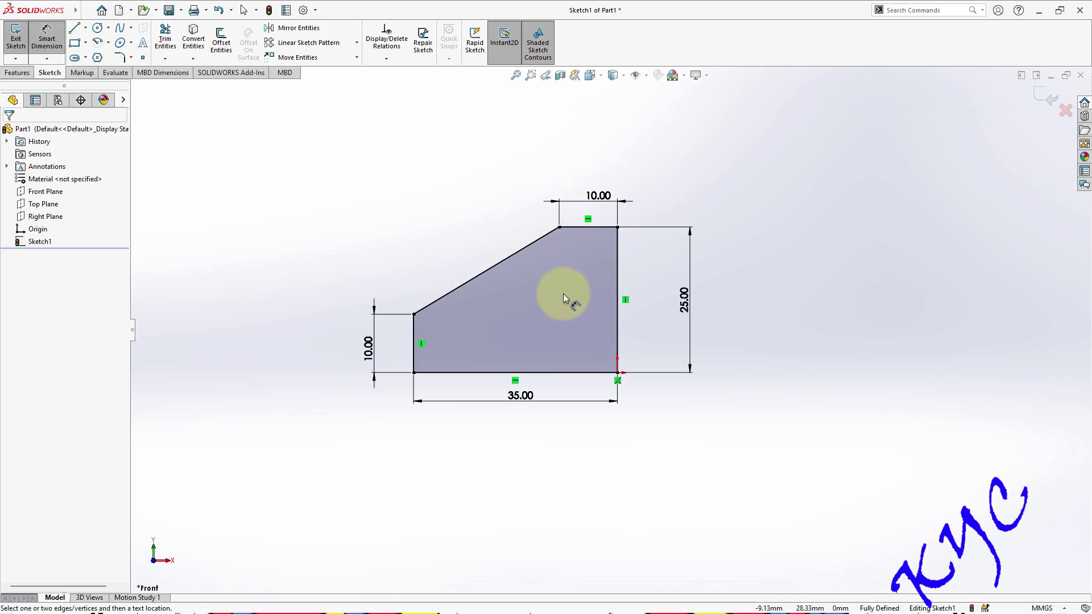
pyautogui.scroll(-3, 542, 320)
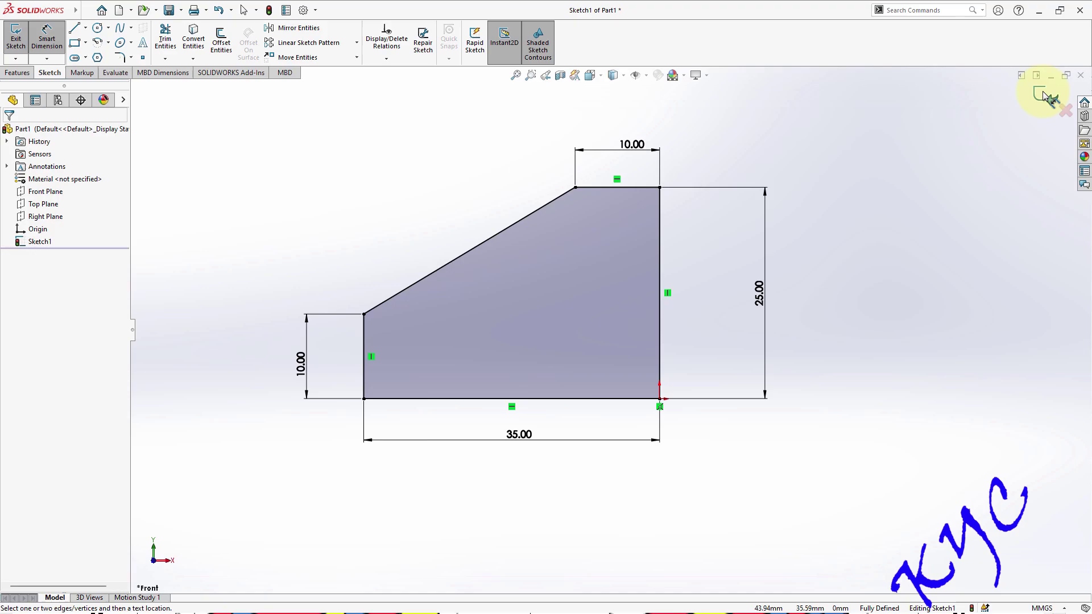
# Extrude the profile 15 mm into a solid block
pyautogui.press('e')
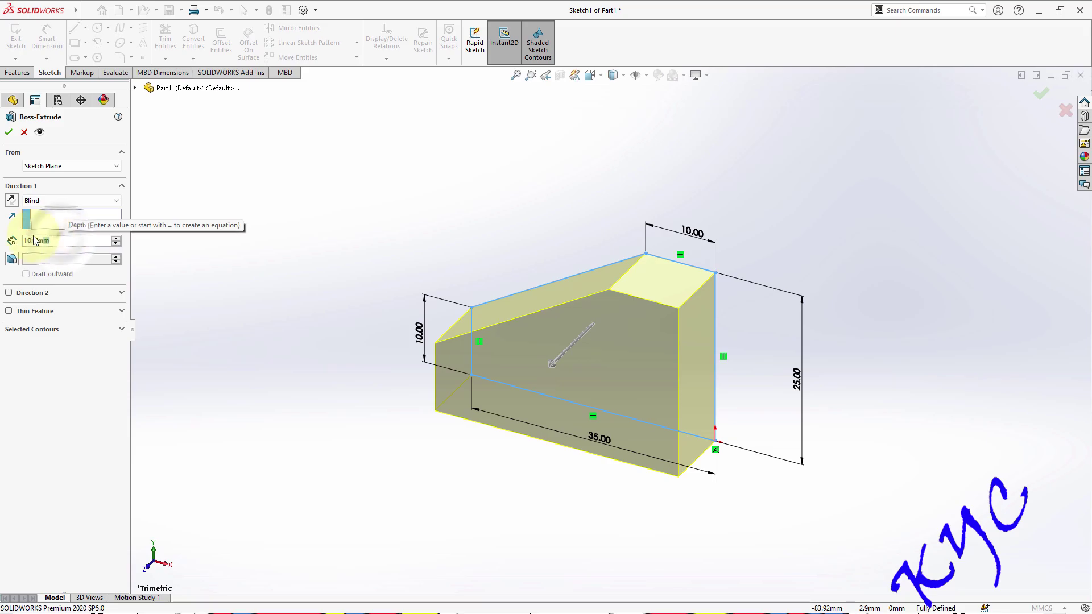
pyautogui.doubleClick(63, 240)
pyautogui.write('15')
pyautogui.press('Return')
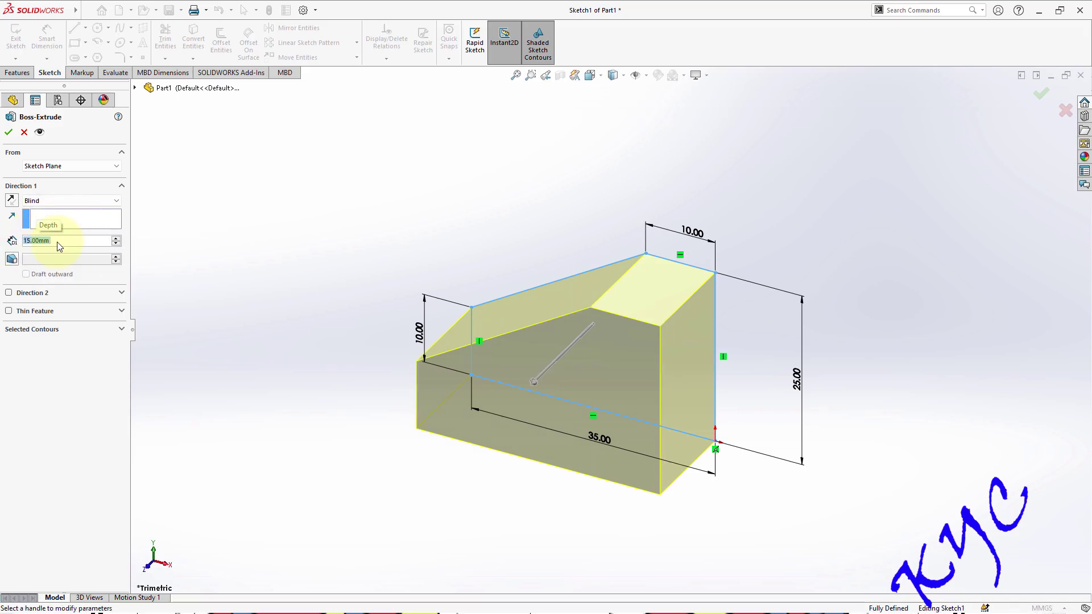
pyautogui.click(11, 137)
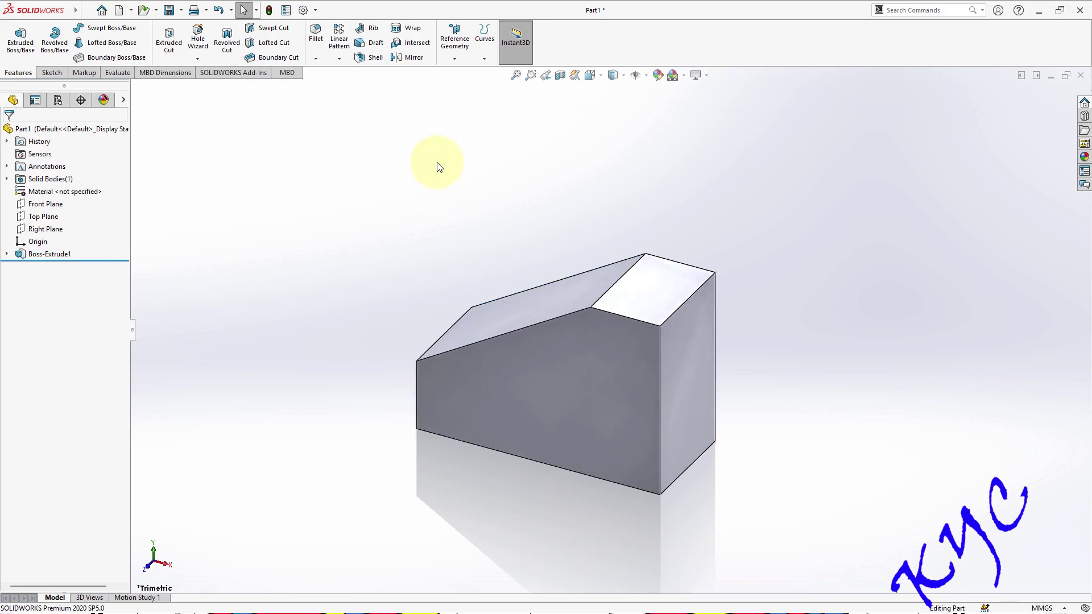
# Save the part as 7.2
pyautogui.hotkey('ctrl', 's')
pyautogui.write('7')
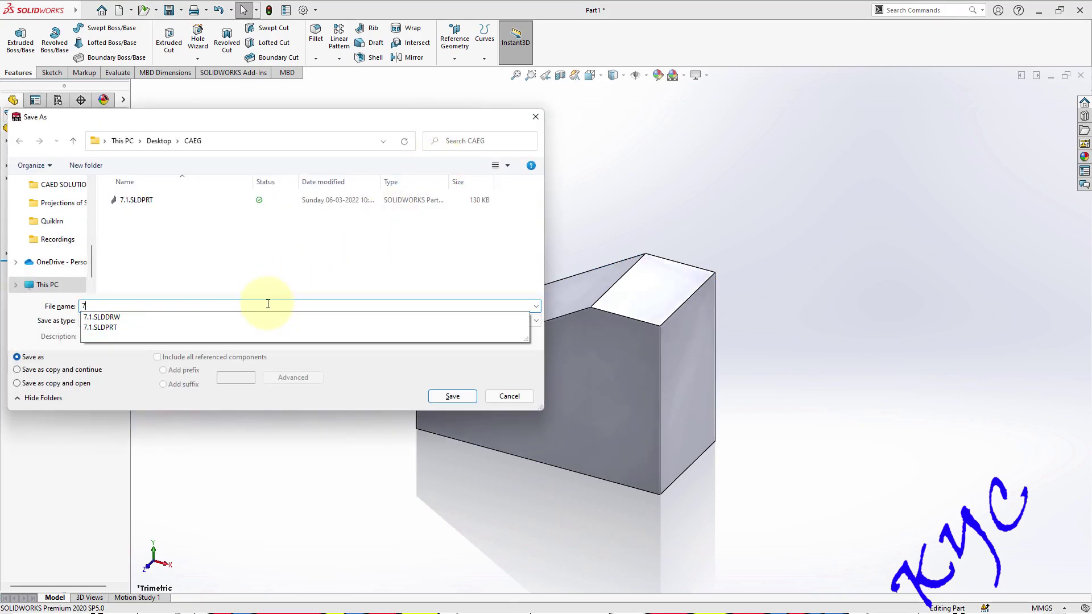
pyautogui.write('.2')
pyautogui.press('Return')
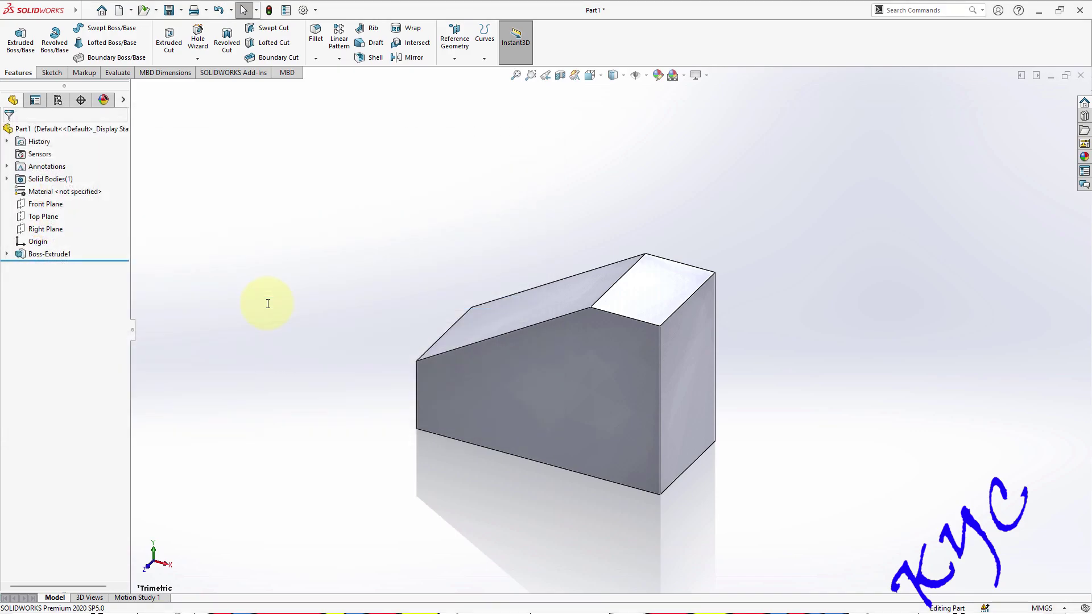
# Make a drawing from the part on a custom 297 × 210 mm sheet without a standard format
pyautogui.click(86, 11)
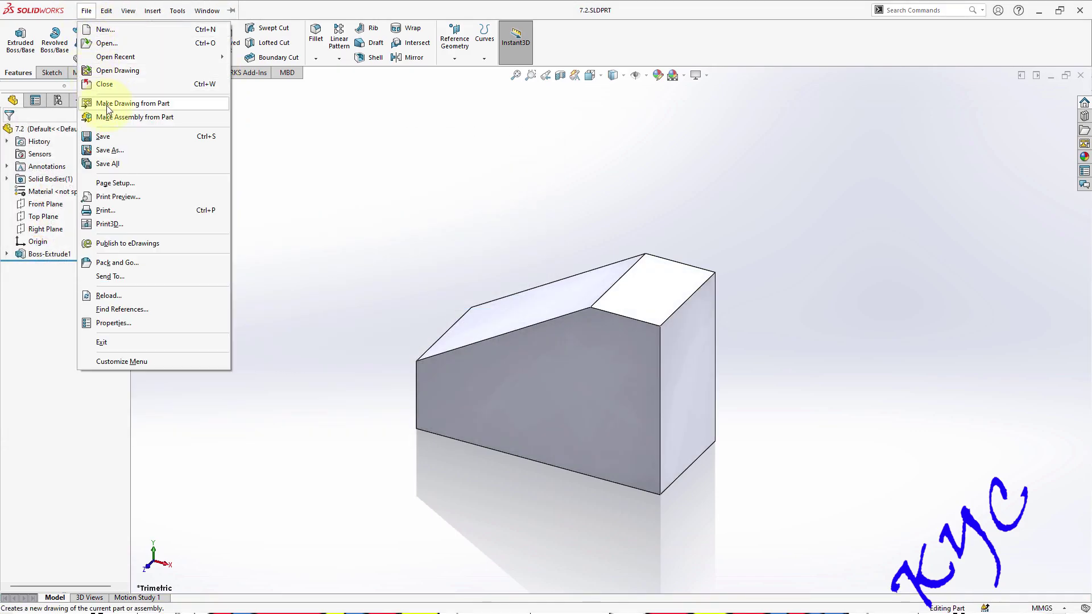
pyautogui.click(132, 104)
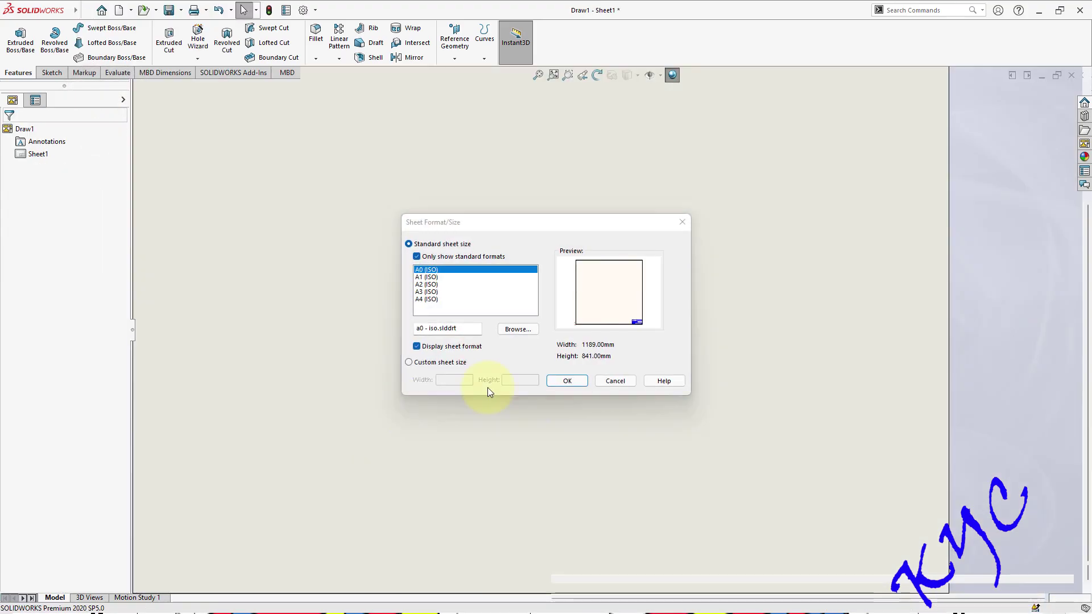
pyautogui.click(426, 299)
pyautogui.click(421, 347)
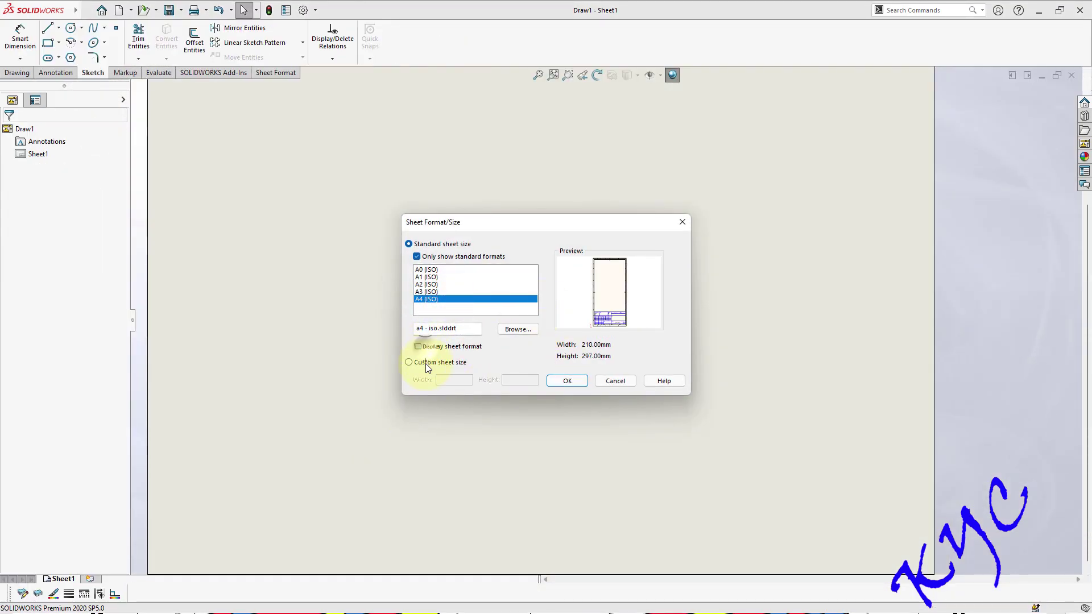
pyautogui.click(427, 364)
pyautogui.moveTo(470, 380); pyautogui.dragTo(414, 378)
pyautogui.write('2')
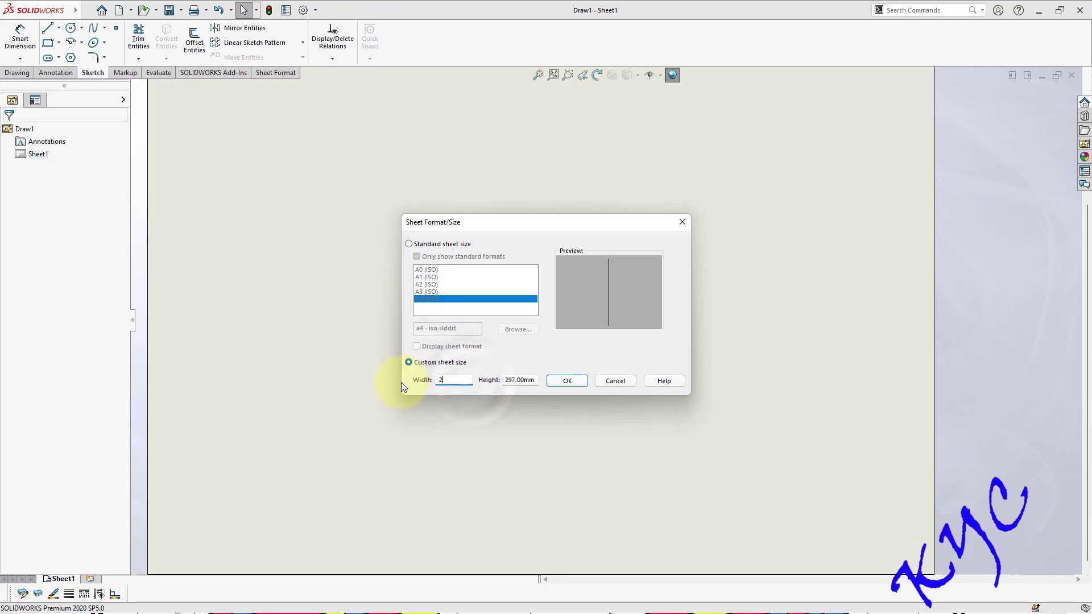
pyautogui.write('97')
pyautogui.press('Tab')
pyautogui.write('21')
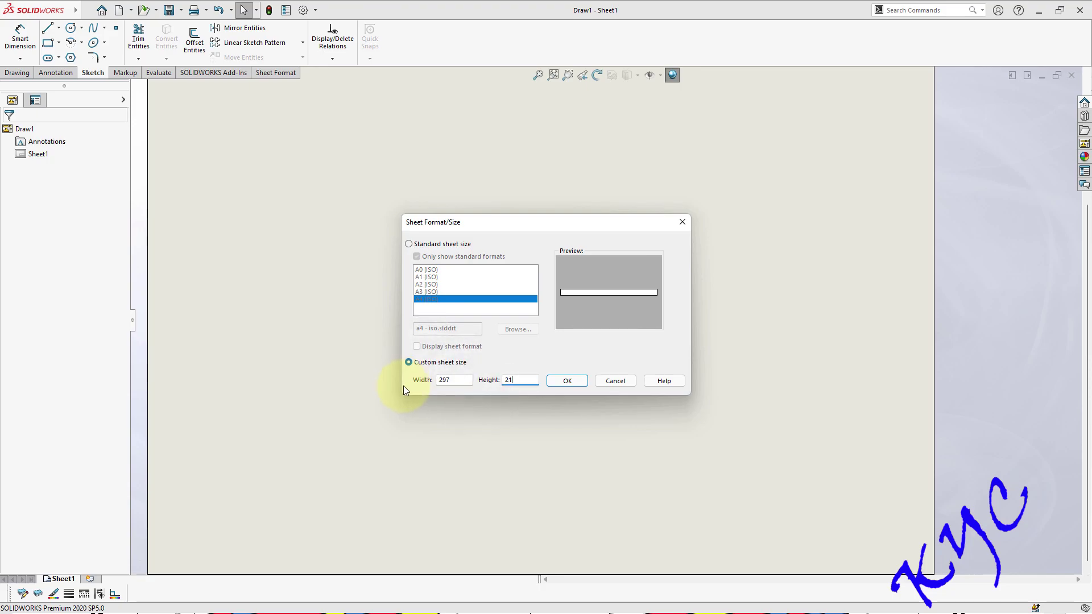
pyautogui.write('0')
pyautogui.click(566, 380)
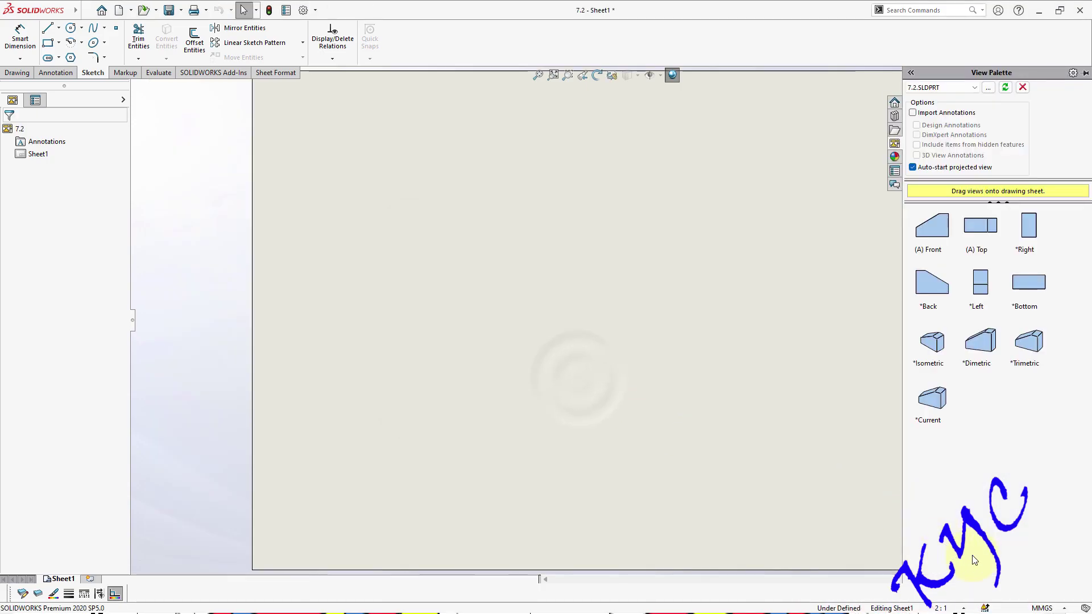
# Set the sheet's projection type to first angle in Sheet Properties
pyautogui.rightClick(64, 580)
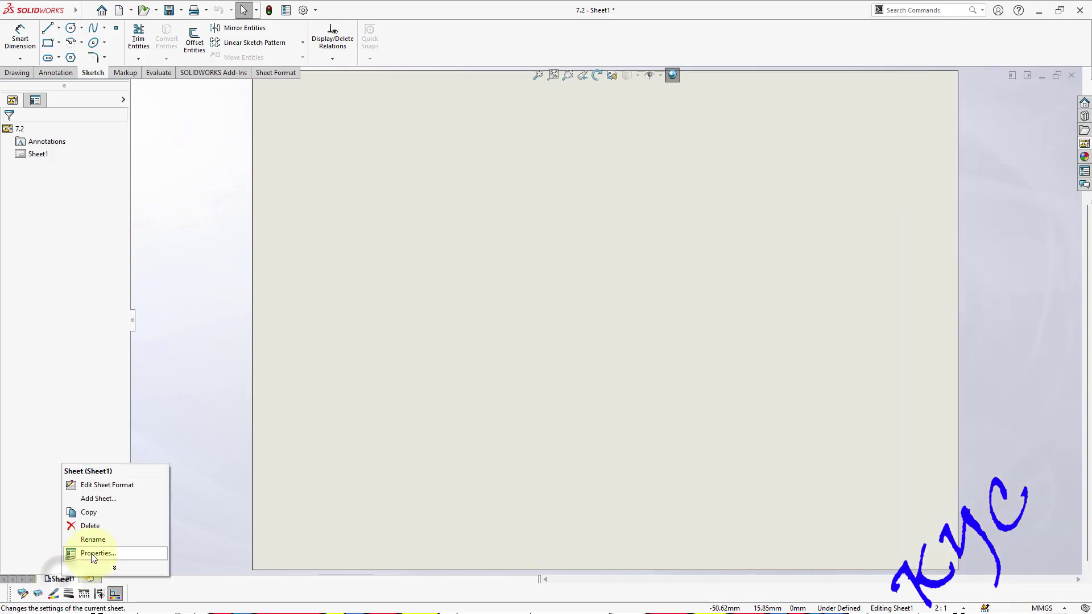
pyautogui.click(94, 552)
pyautogui.click(343, 83)
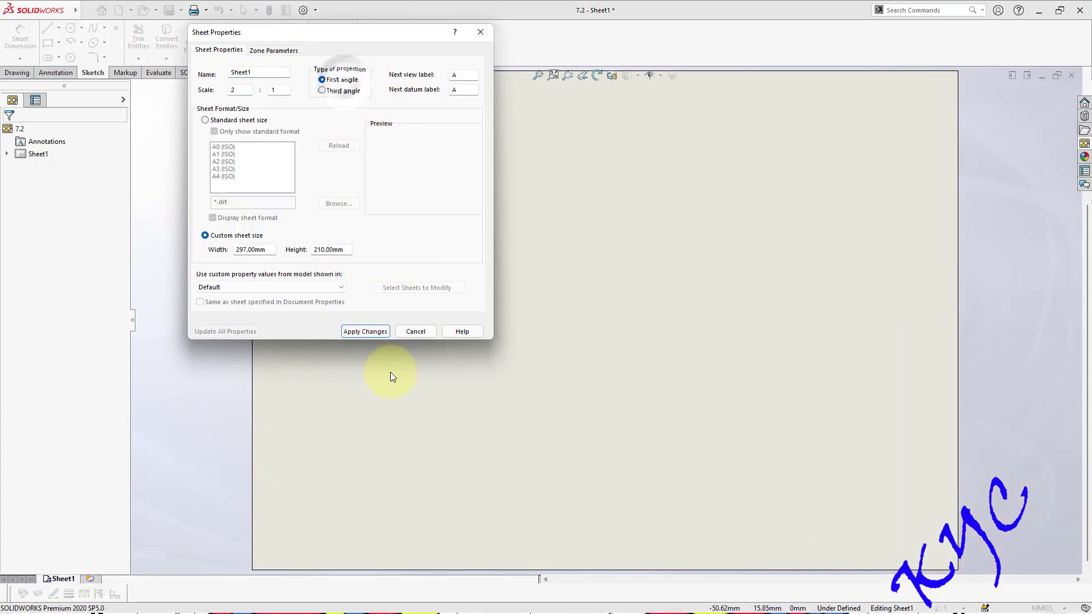
pyautogui.click(366, 332)
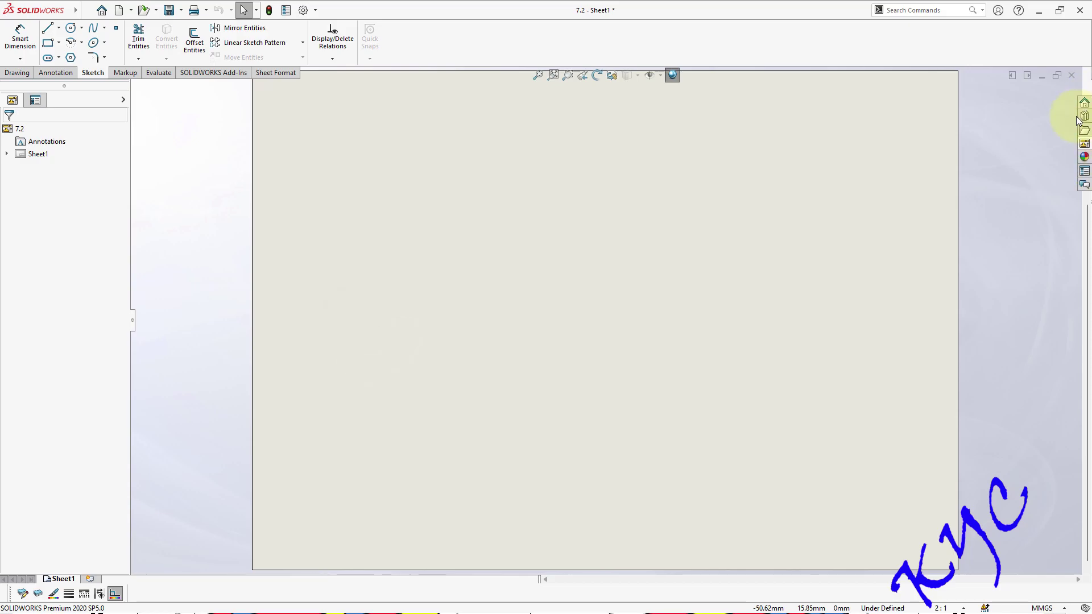
# Place the front view, projected views below and to the right, and an isometric view at the sheet's right
pyautogui.click(1085, 144)
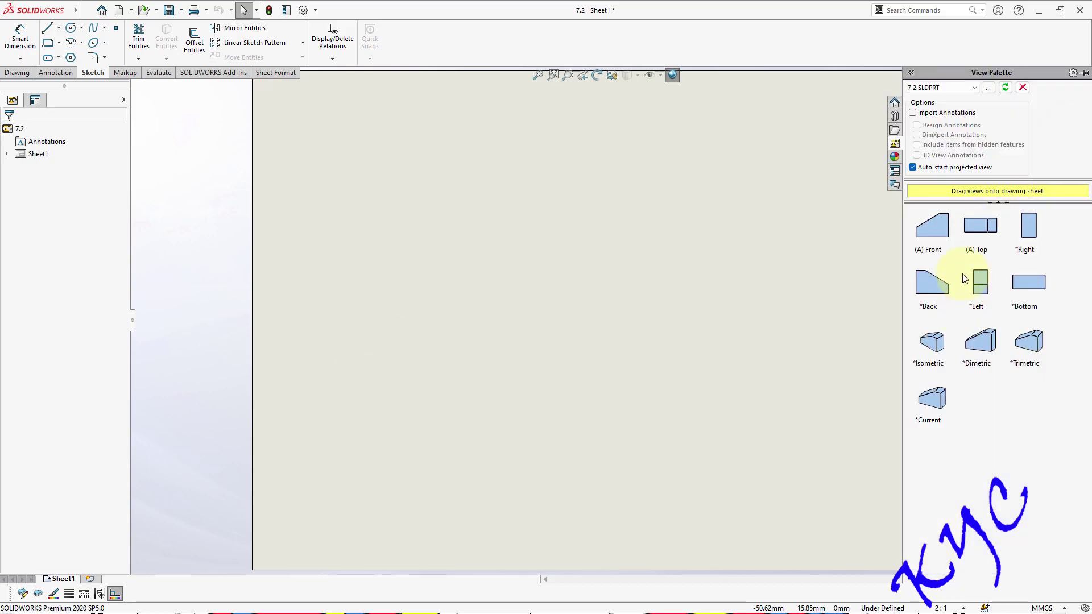
pyautogui.moveTo(939, 238)
pyautogui.mouseDown()
pyautogui.moveTo(504, 209)
pyautogui.moveTo(431, 217)
pyautogui.mouseUp()
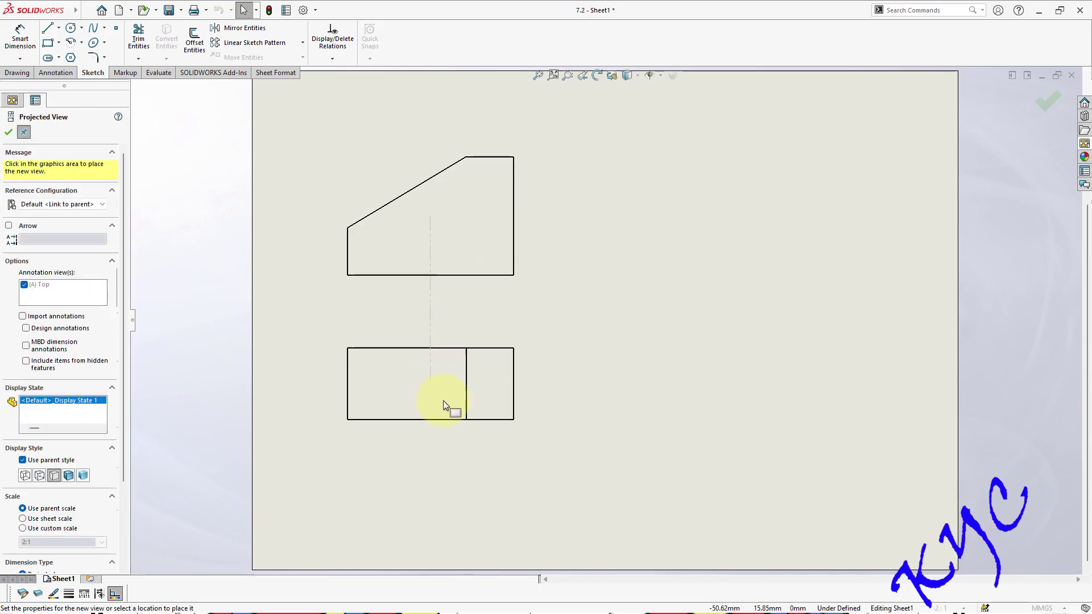
pyautogui.click(442, 408)
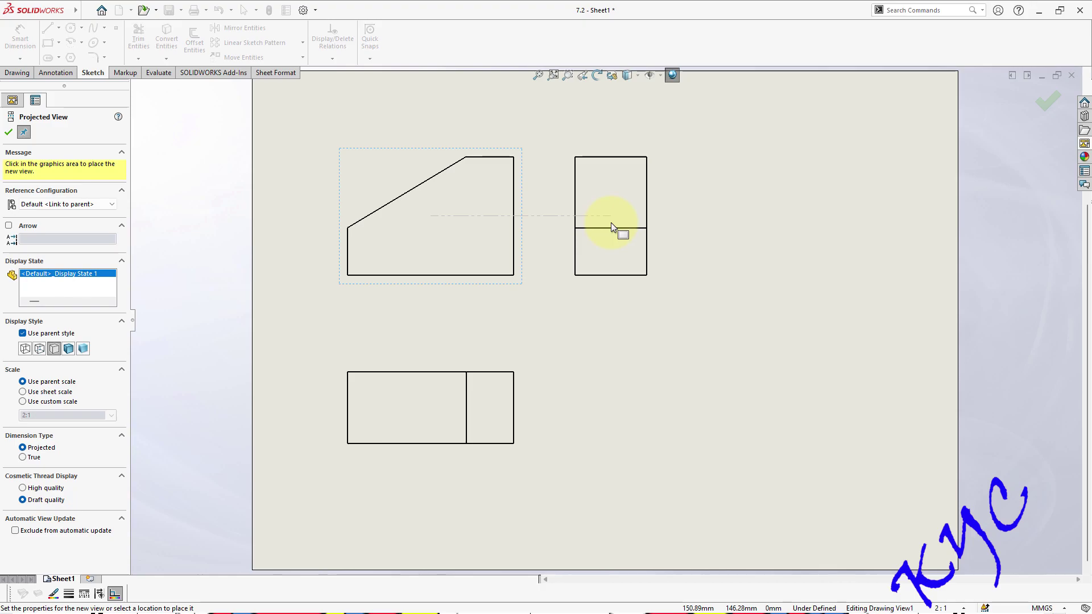
pyautogui.click(610, 222)
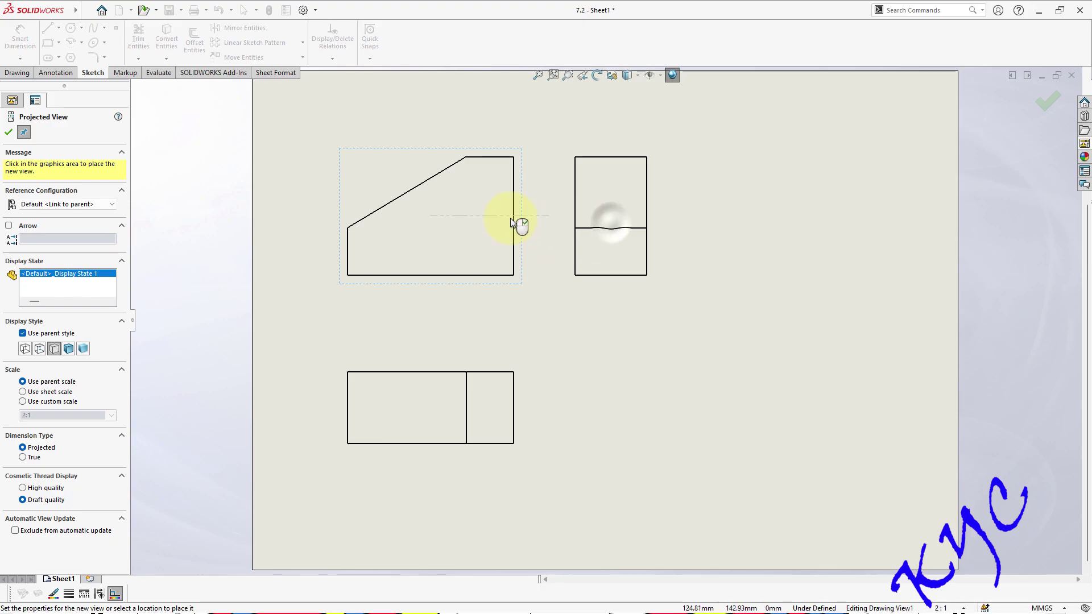
pyautogui.scroll(3, 529, 216)
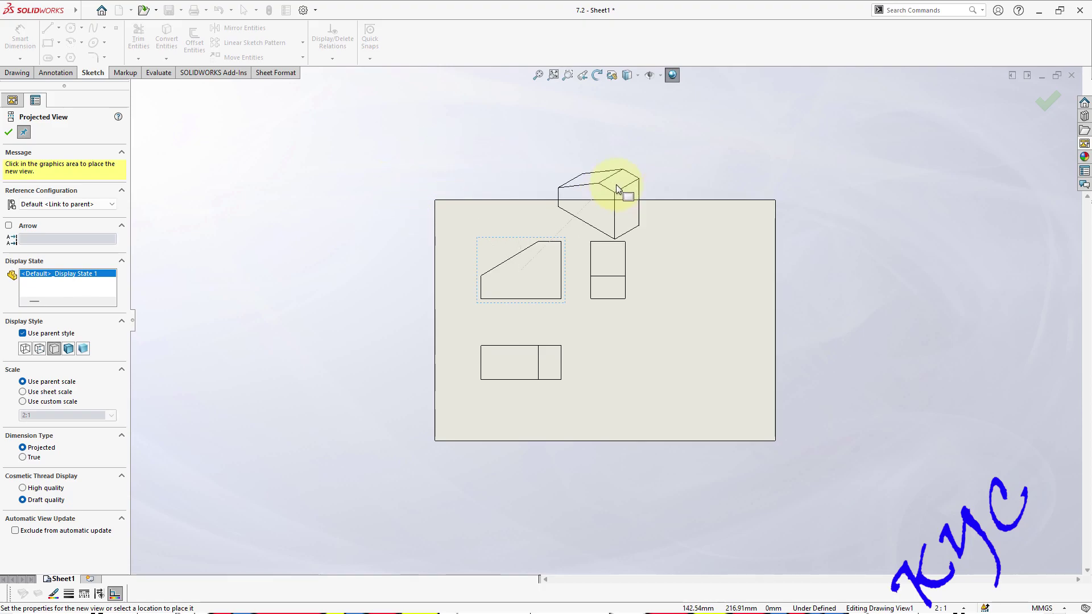
pyautogui.click(452, 210)
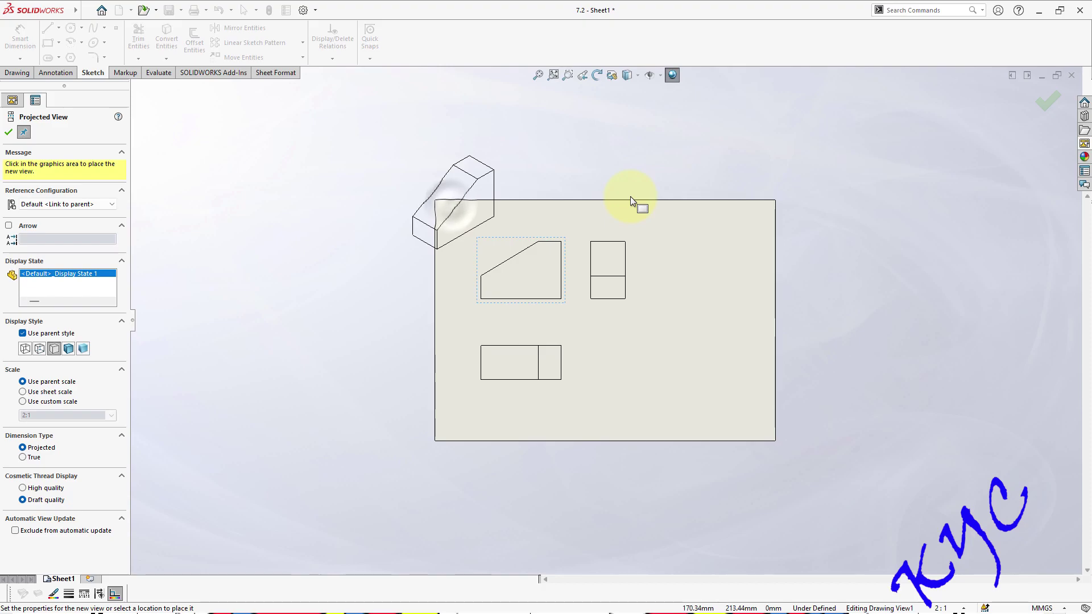
pyautogui.moveTo(503, 205)
pyautogui.mouseDown()
pyautogui.moveTo(565, 214)
pyautogui.moveTo(726, 312)
pyautogui.moveTo(732, 328)
pyautogui.mouseUp()
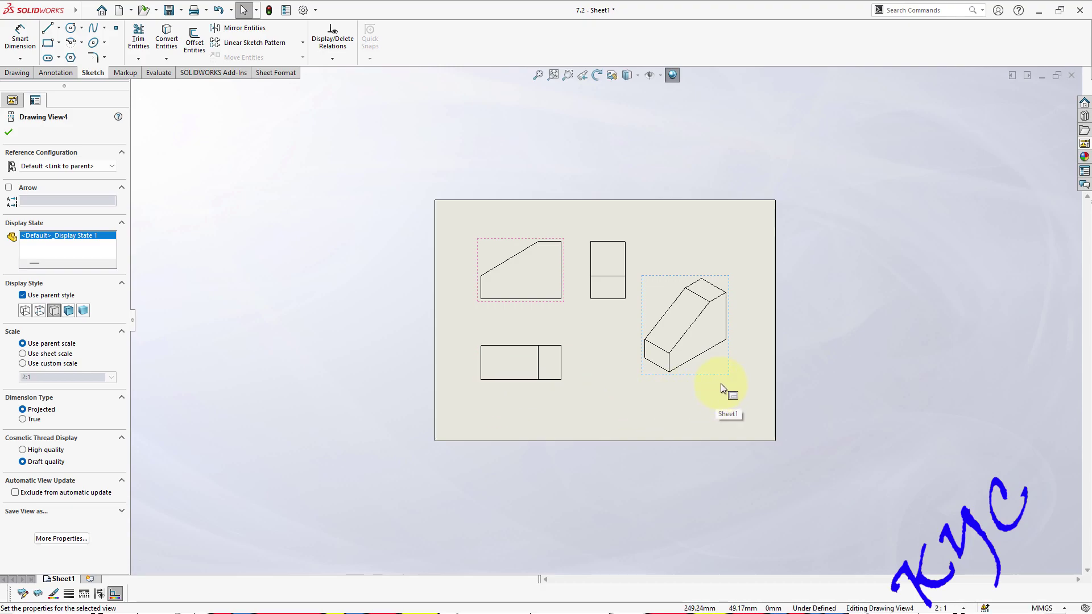
# Nudge the isometric view down-right and set its display style to Shaded
pyautogui.moveTo(721, 384); pyautogui.dragTo(738, 396)
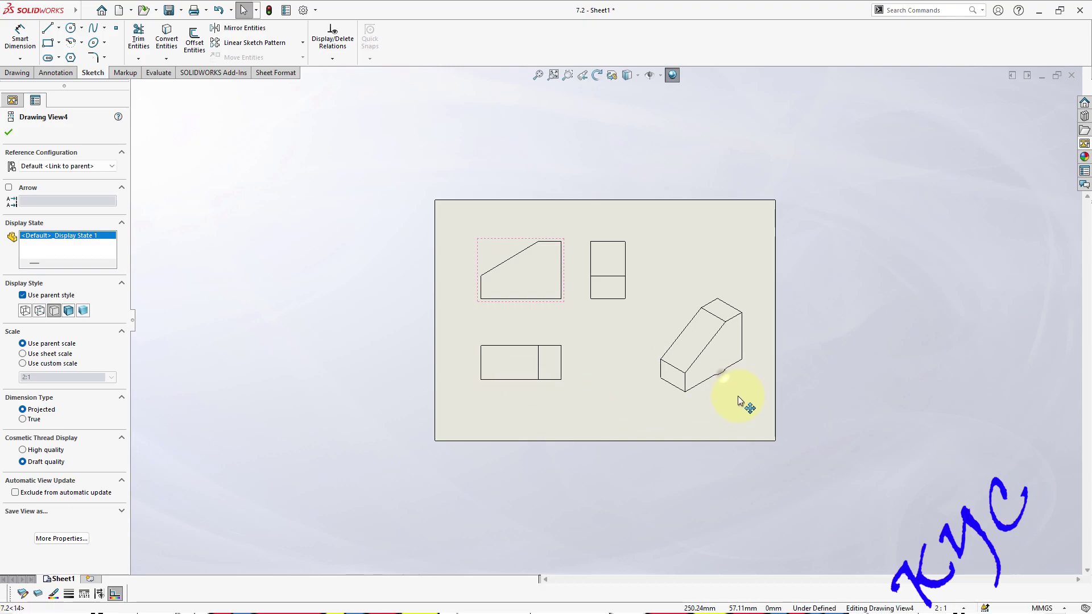
pyautogui.click(70, 313)
pyautogui.scroll(-4, 659, 319)
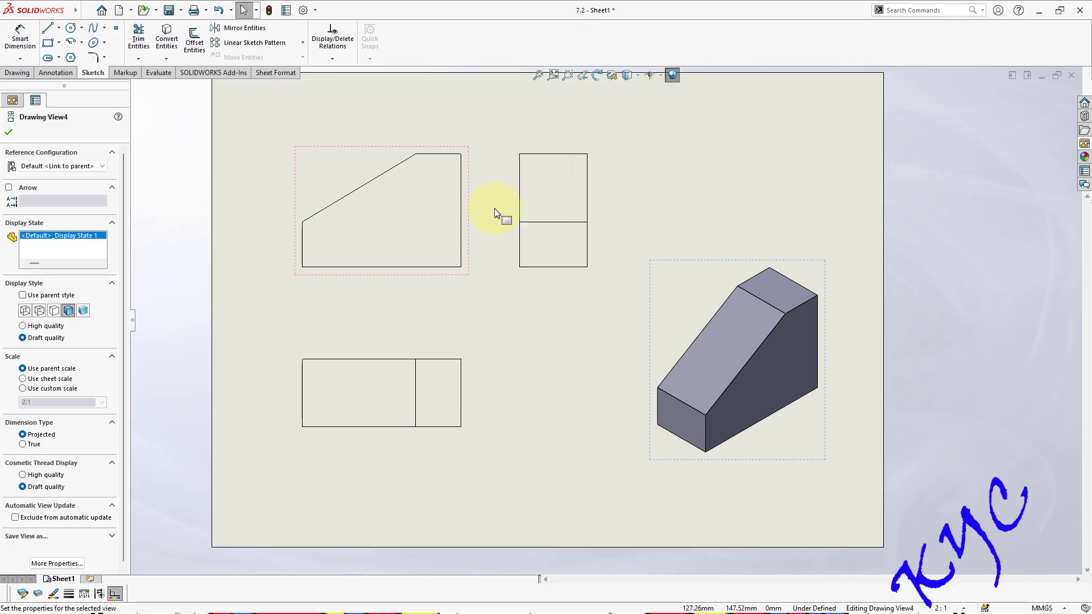
pyautogui.click(494, 319)
pyautogui.click(449, 274)
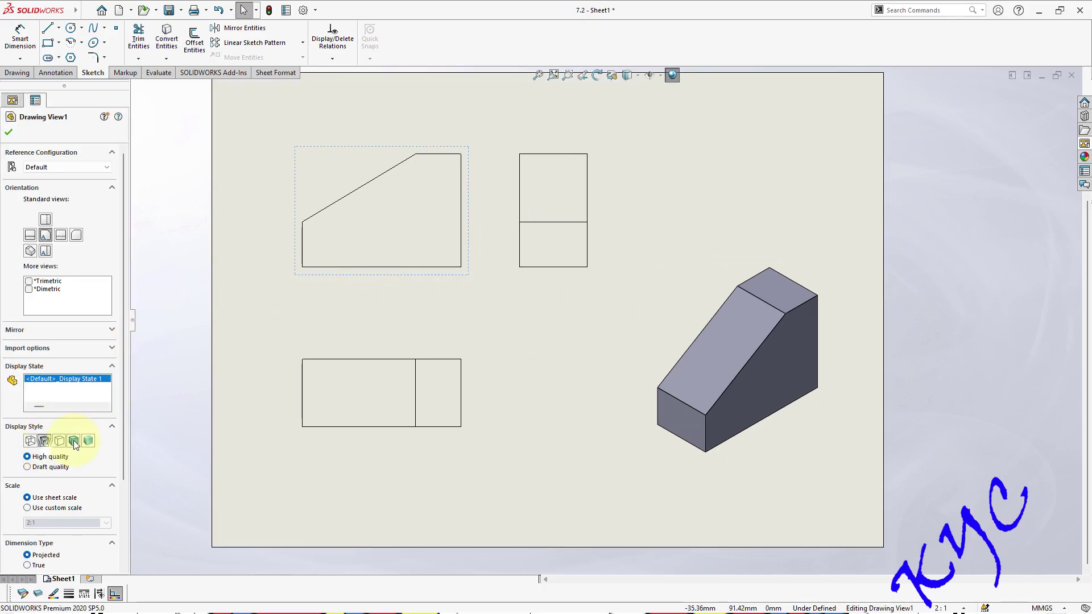
pyautogui.click(558, 340)
pyautogui.scroll(1, 592, 313)
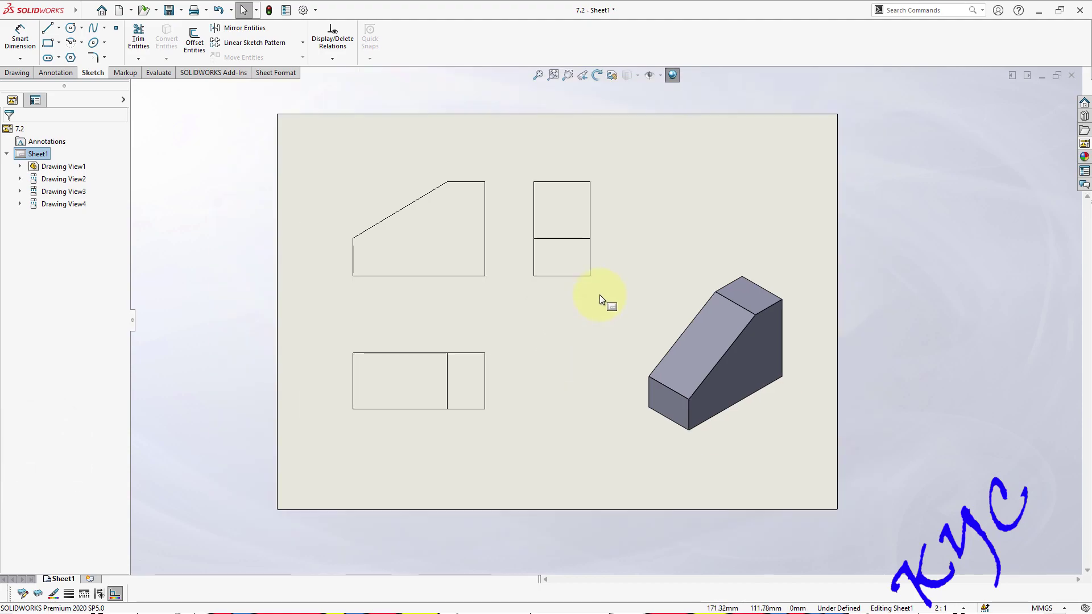
pyautogui.scroll(-2, 609, 247)
# Dimension the front view's base 35, left edge 10 and top 10, and the side view's width 15
pyautogui.click(20, 29)
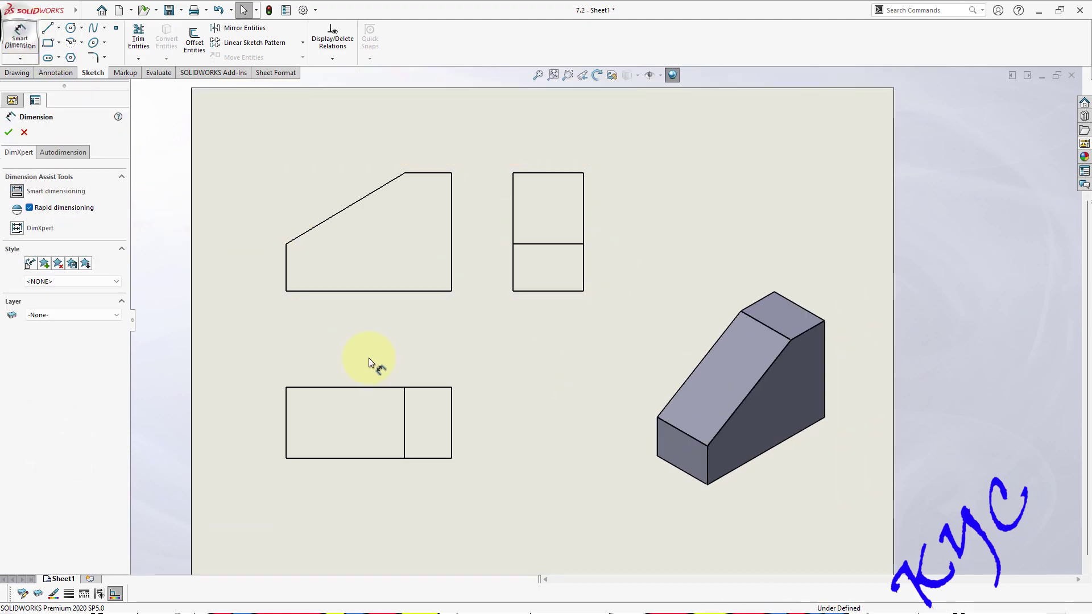
pyautogui.click(350, 292)
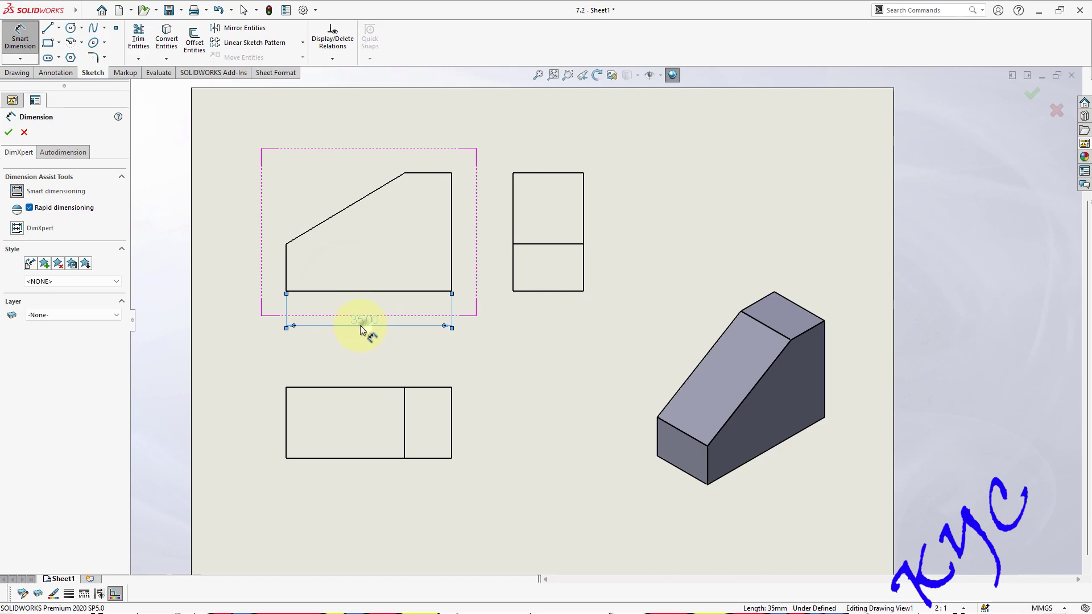
pyautogui.click(360, 324)
pyautogui.click(274, 267)
pyautogui.click(246, 274)
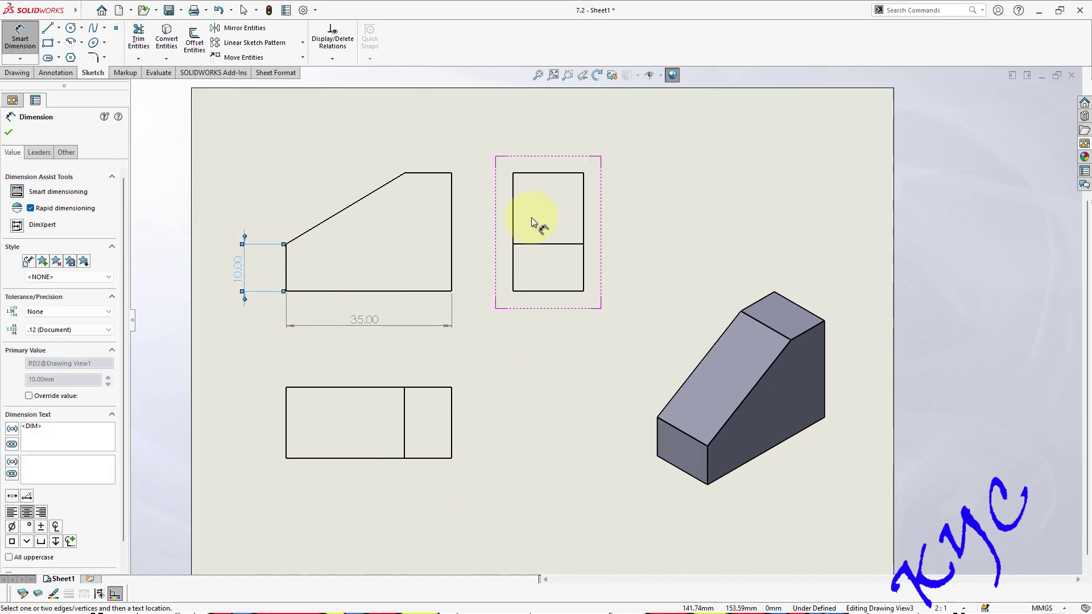
pyautogui.click(555, 175)
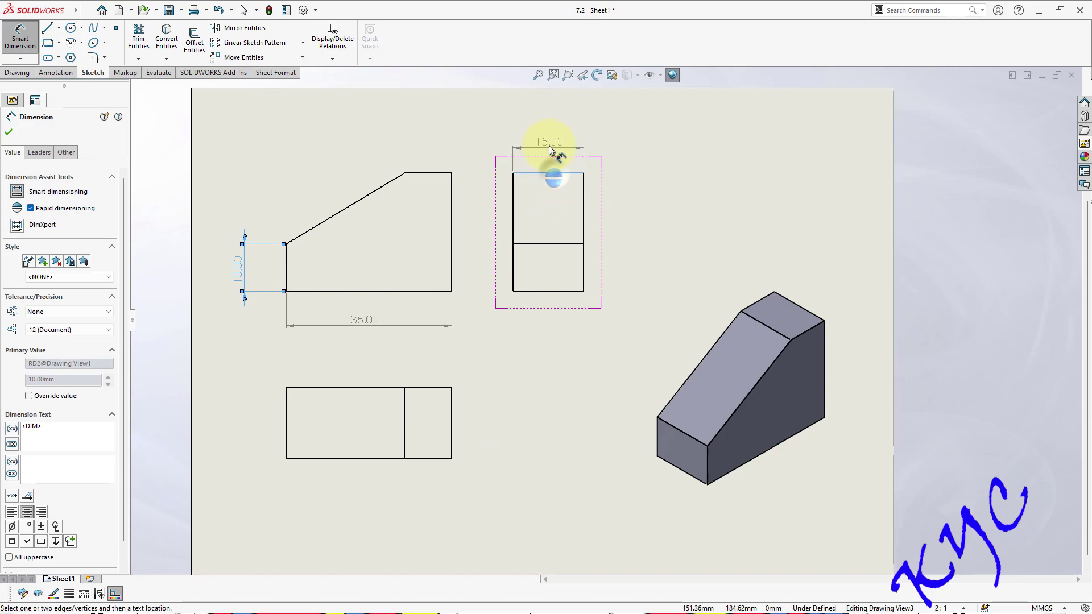
pyautogui.click(555, 143)
pyautogui.click(661, 223)
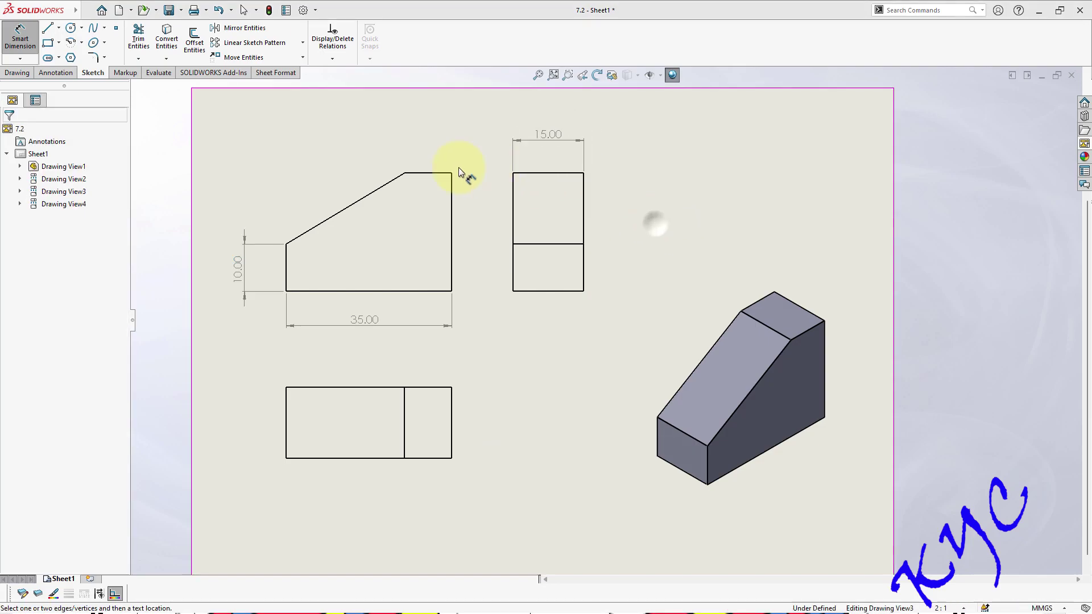
pyautogui.click(427, 172)
pyautogui.click(427, 131)
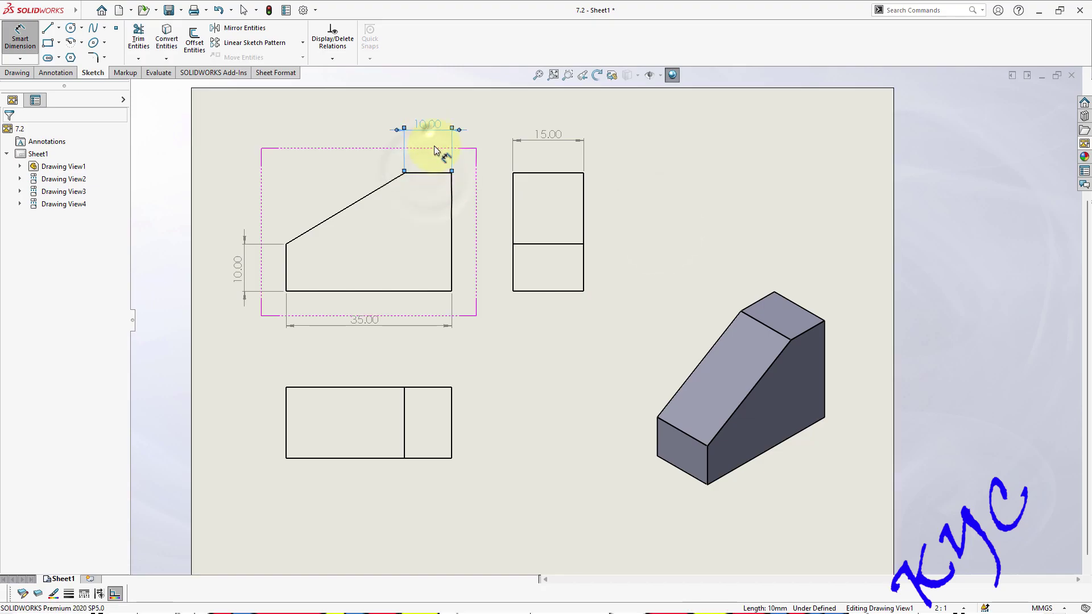
pyautogui.click(532, 366)
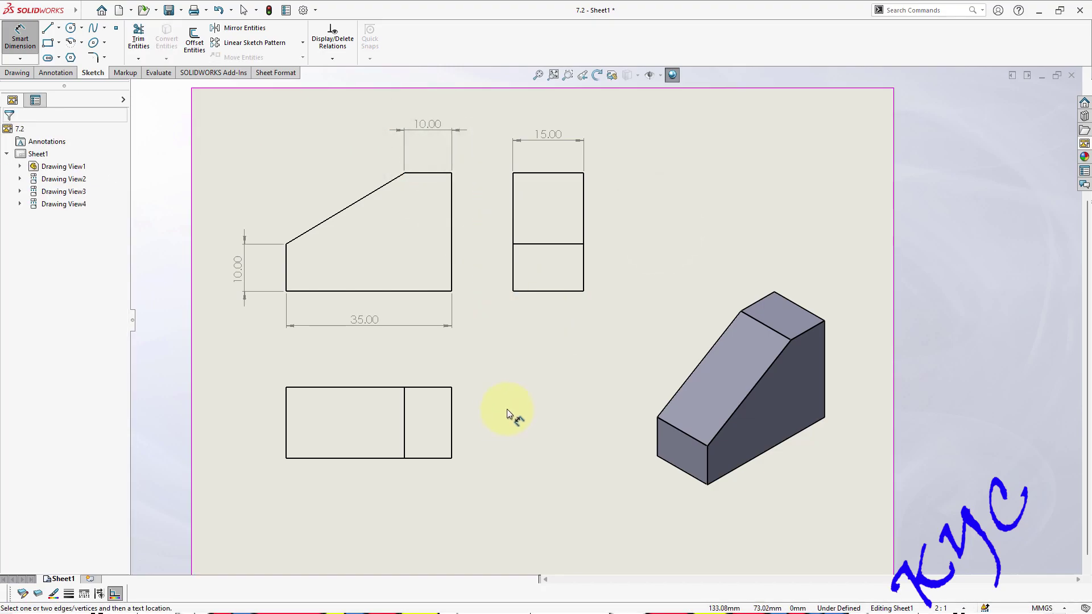
# Delete the front view's top 10 dimension and add a 10 dimension below the lower view
pyautogui.click(432, 128)
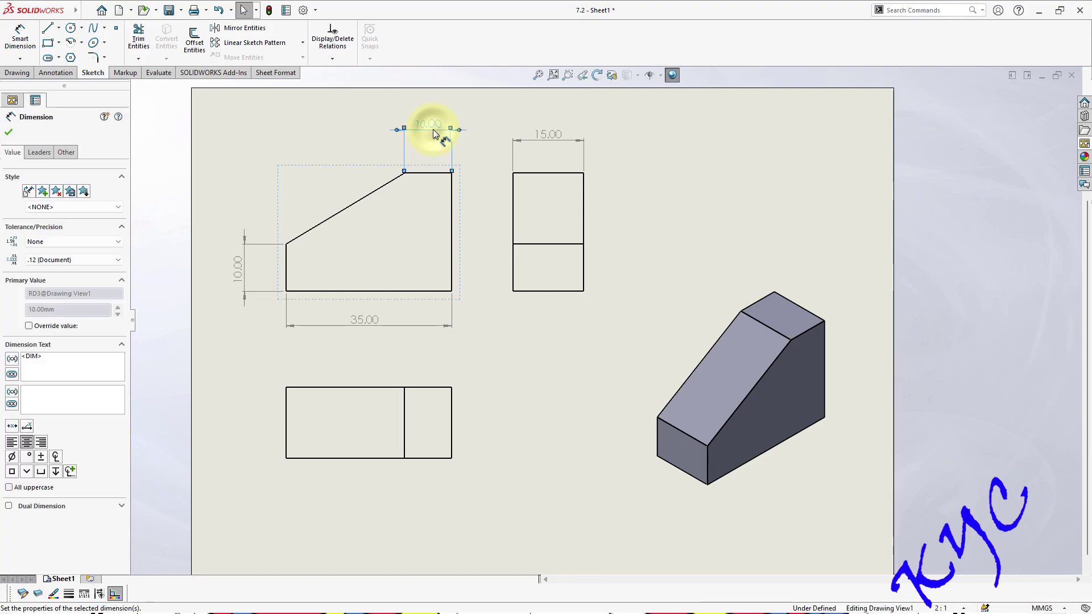
pyautogui.press('Delete')
pyautogui.click(19, 38)
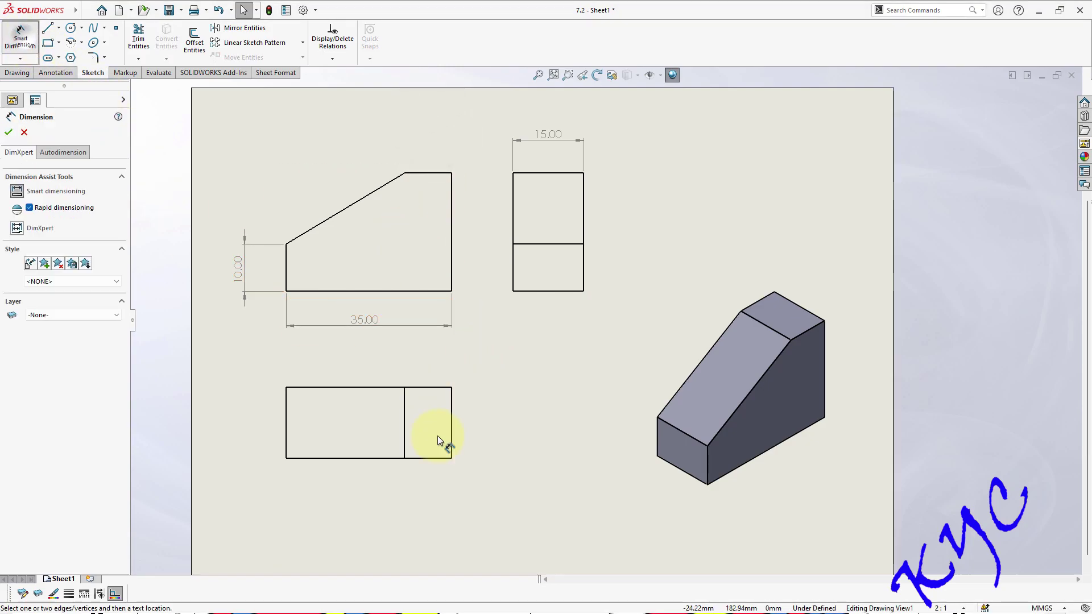
pyautogui.click(404, 439)
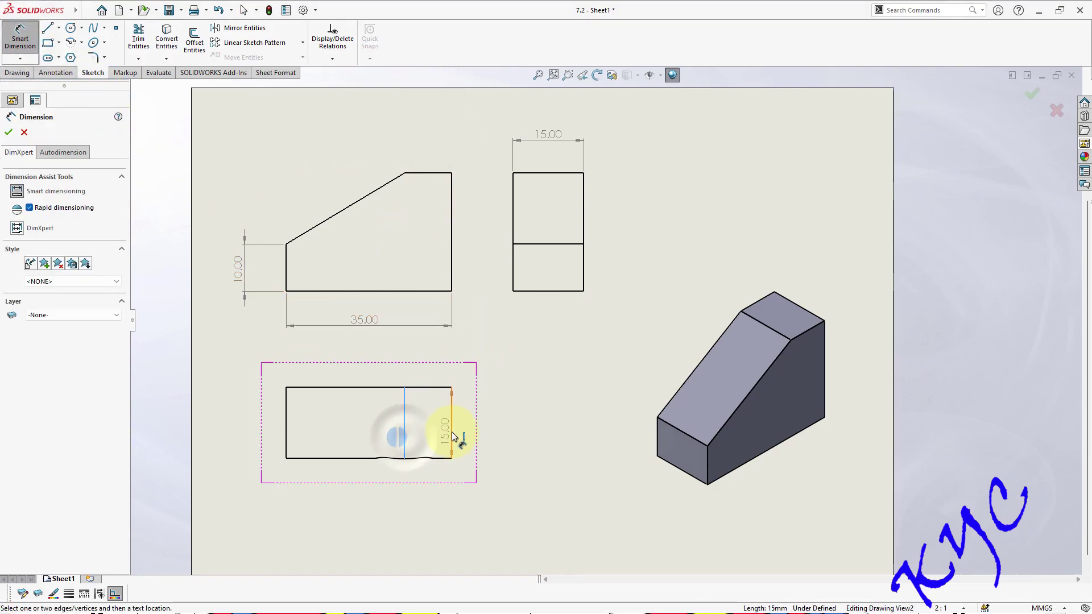
pyautogui.click(451, 434)
pyautogui.click(429, 502)
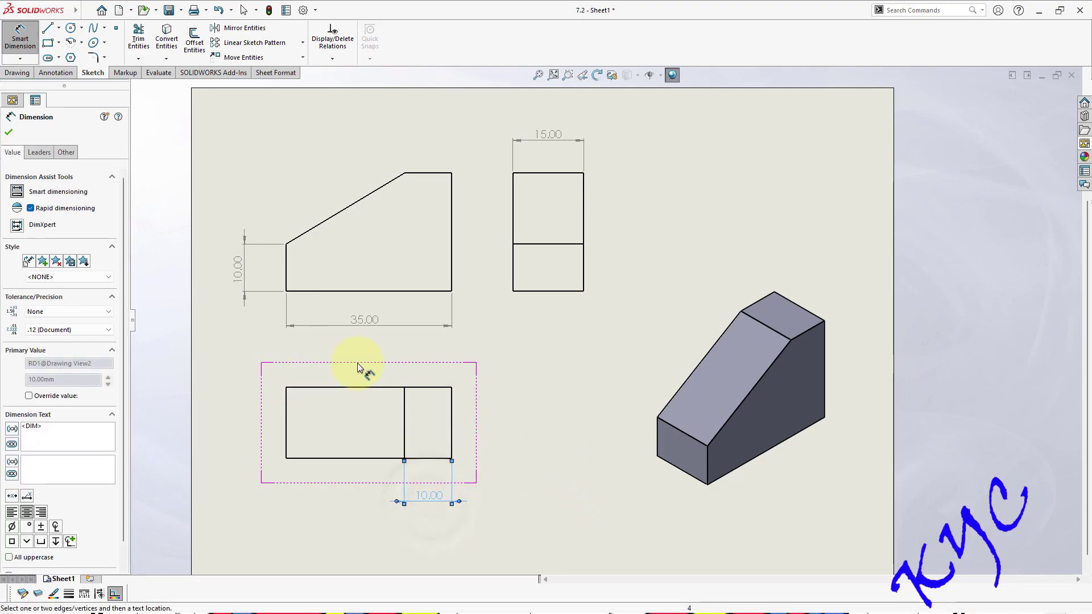
pyautogui.click(528, 378)
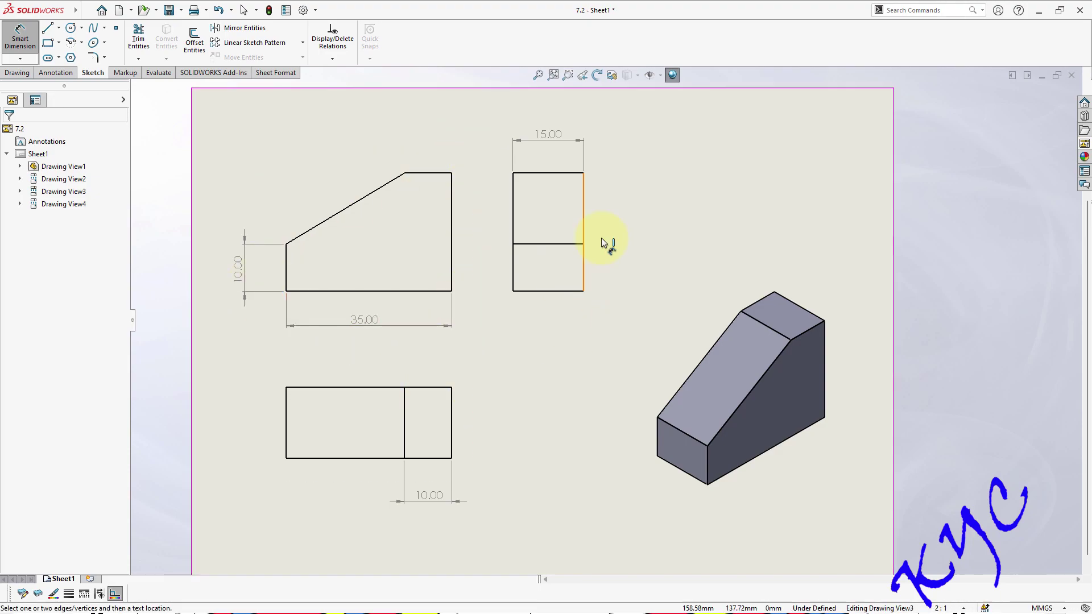
# Add a 25 height dimension beside the side view and open the Options dialog
pyautogui.click(552, 173)
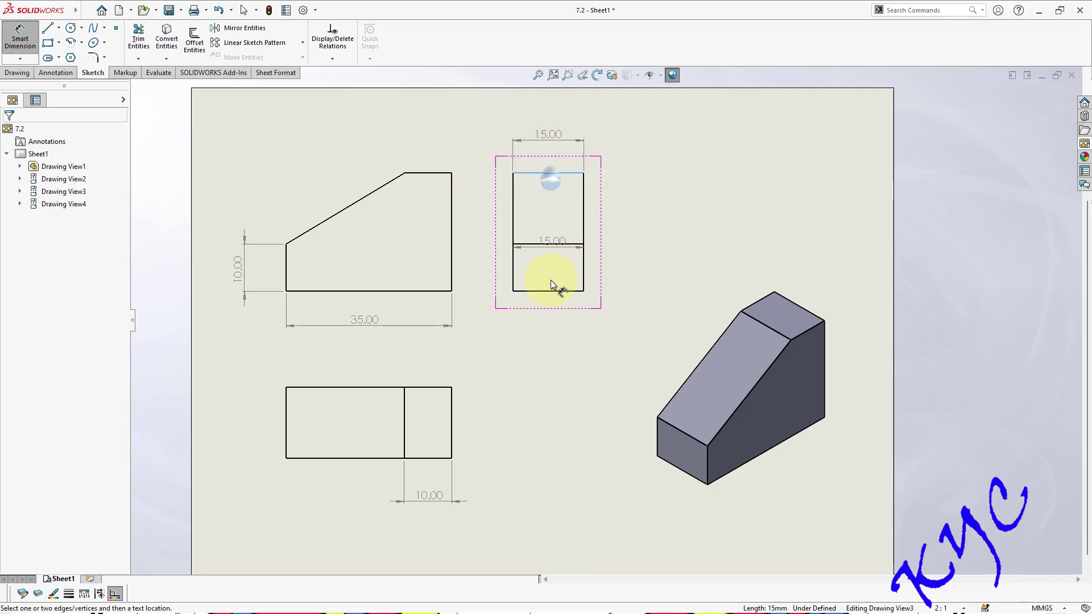
pyautogui.click(553, 290)
pyautogui.click(633, 235)
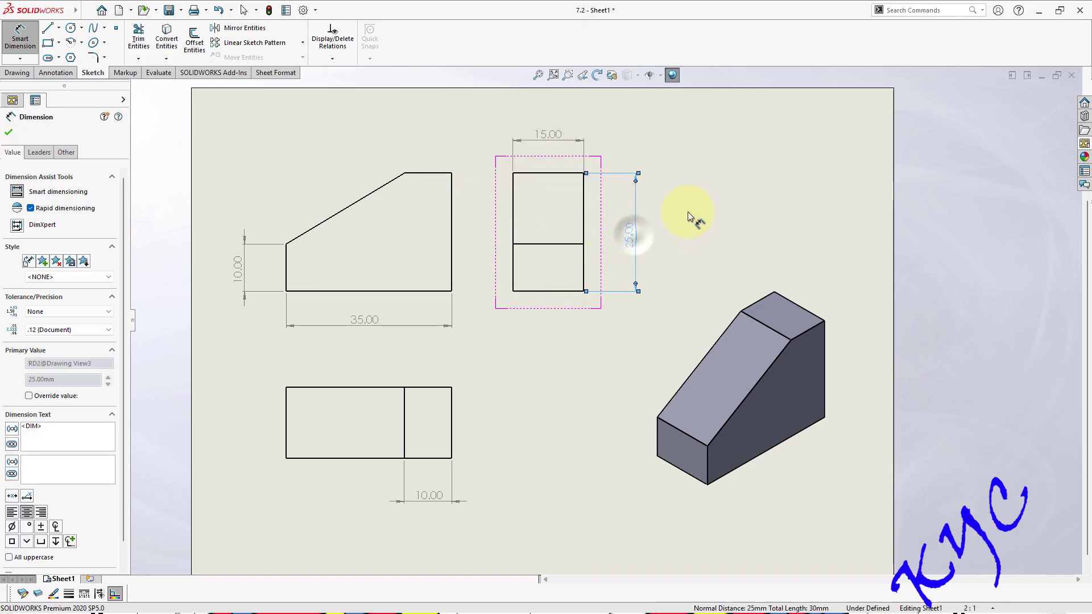
pyautogui.click(691, 209)
pyautogui.click(303, 10)
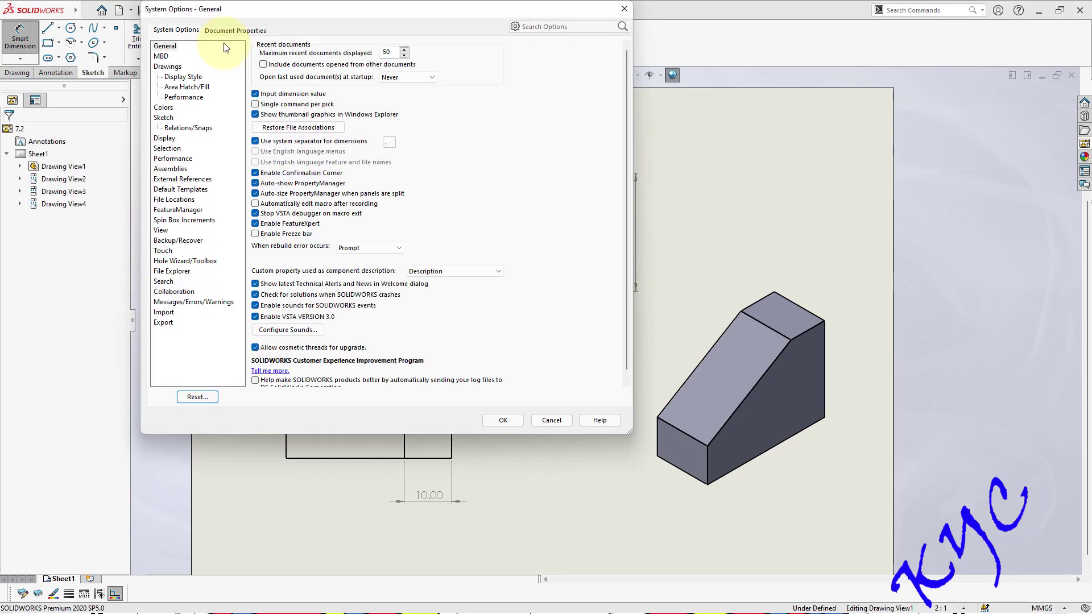
# Set the Document Properties dimension trailing zeroes option to Remove and apply it
pyautogui.click(235, 31)
pyautogui.click(181, 77)
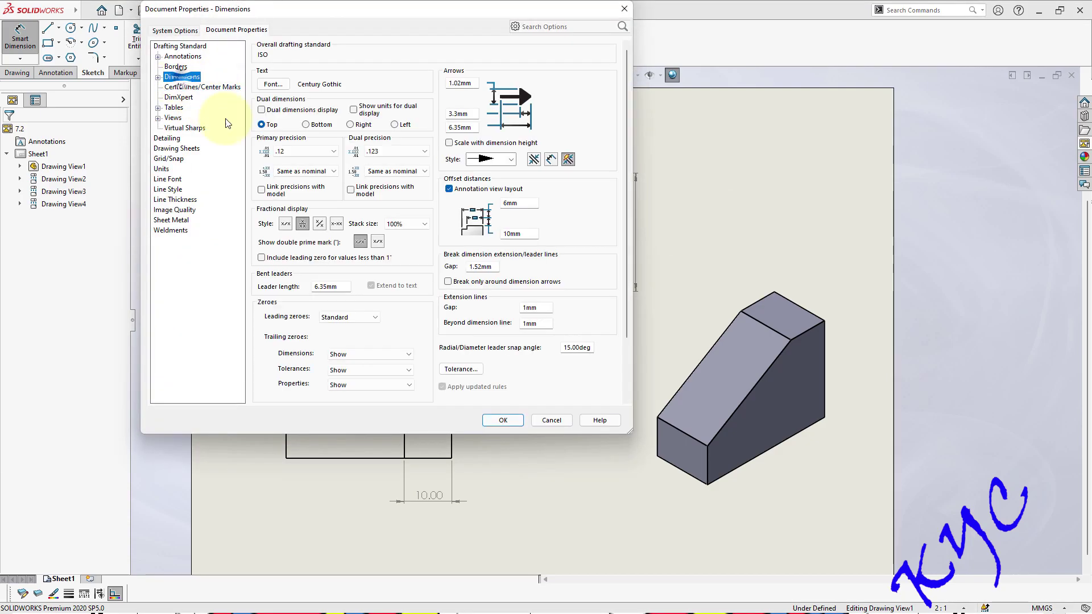
pyautogui.click(364, 354)
pyautogui.click(349, 378)
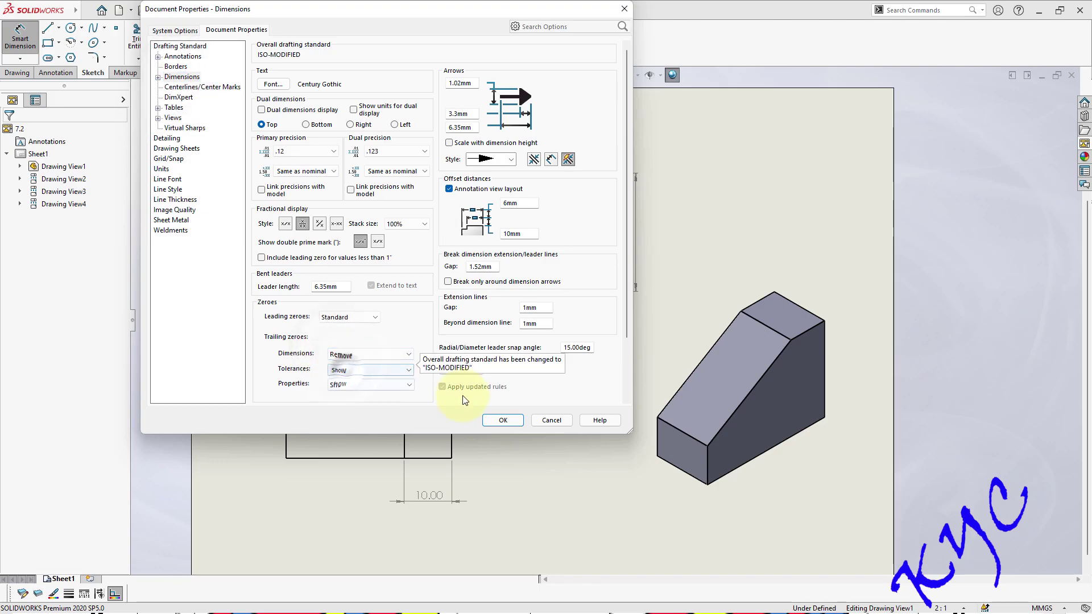
pyautogui.click(501, 419)
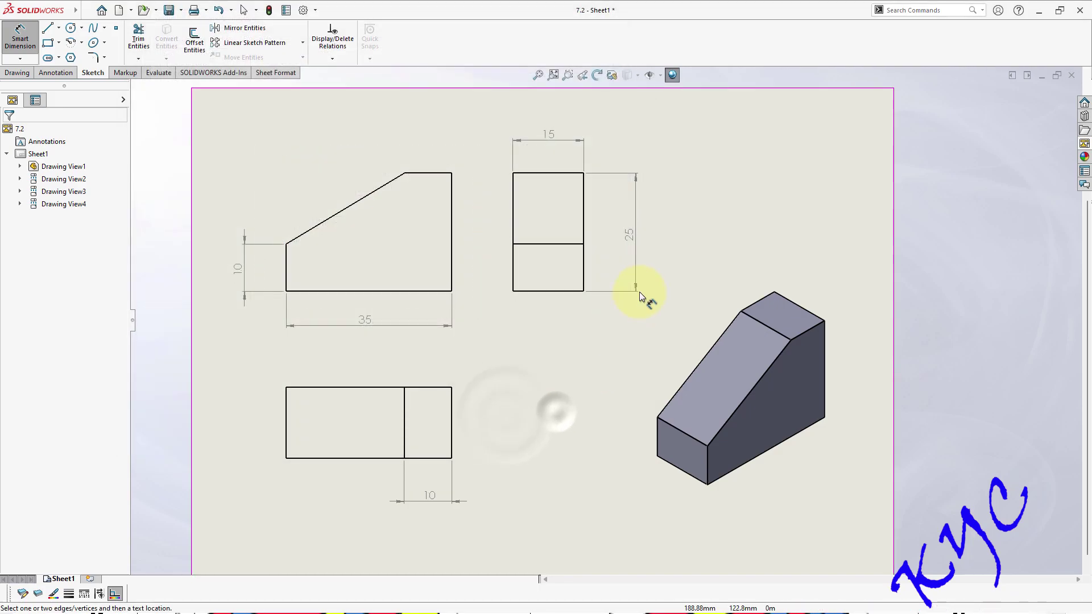
pyautogui.scroll(3, 711, 311)
pyautogui.scroll(-2, 506, 370)
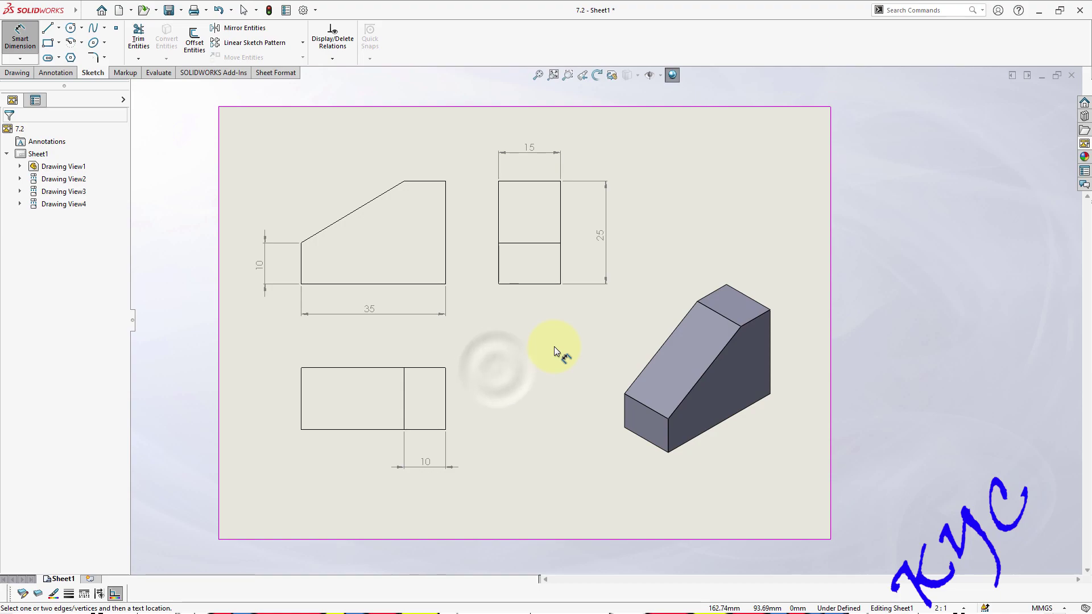